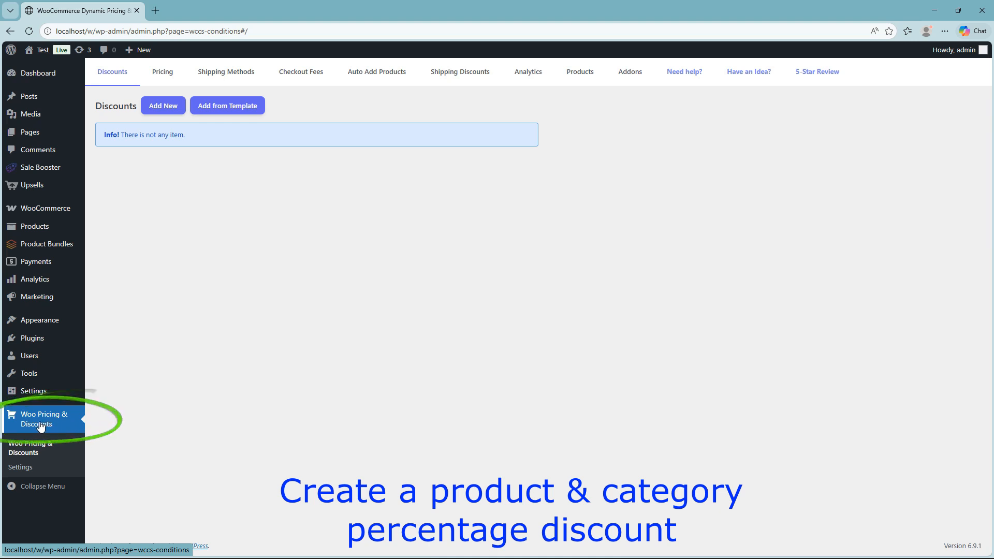
Create a new pricing rule from the template "Targeted Sale: 20% Off Select Items" with Normal campaign timing.
left_click(161, 78)
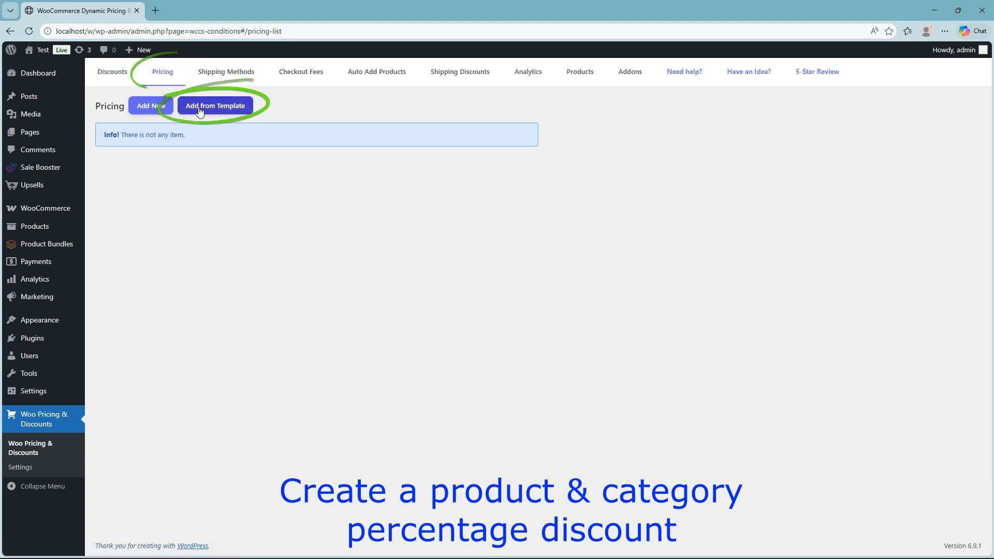
left_click(216, 108)
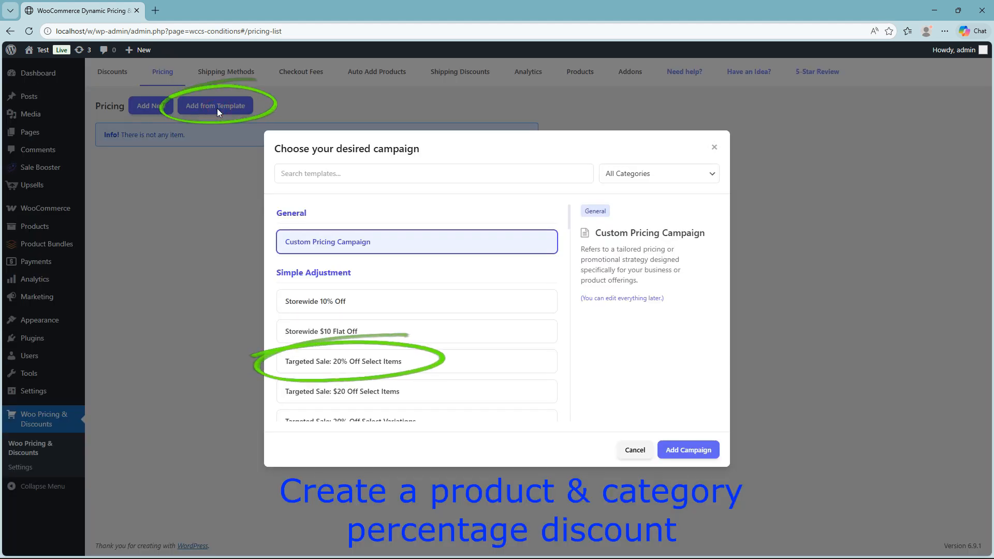
left_click(343, 367)
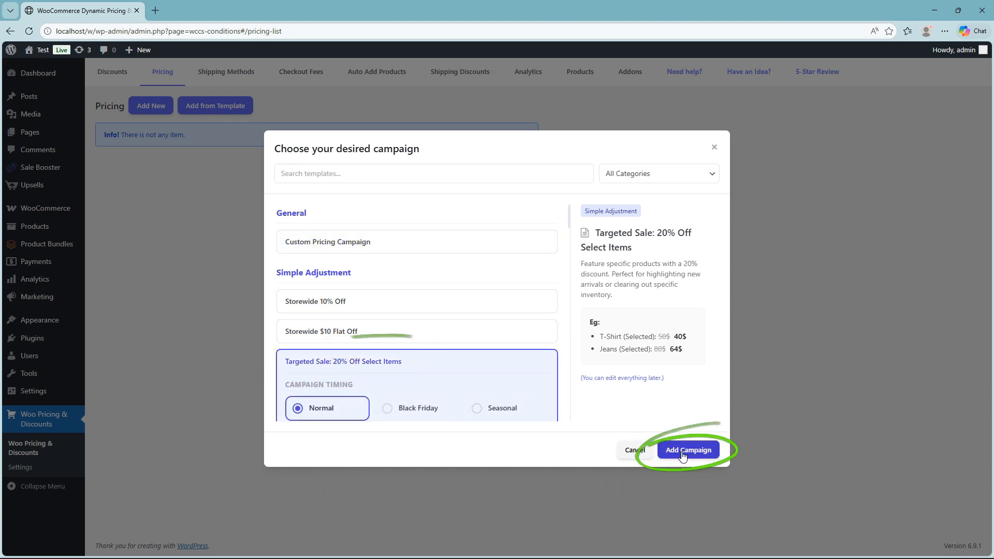
left_click(675, 451)
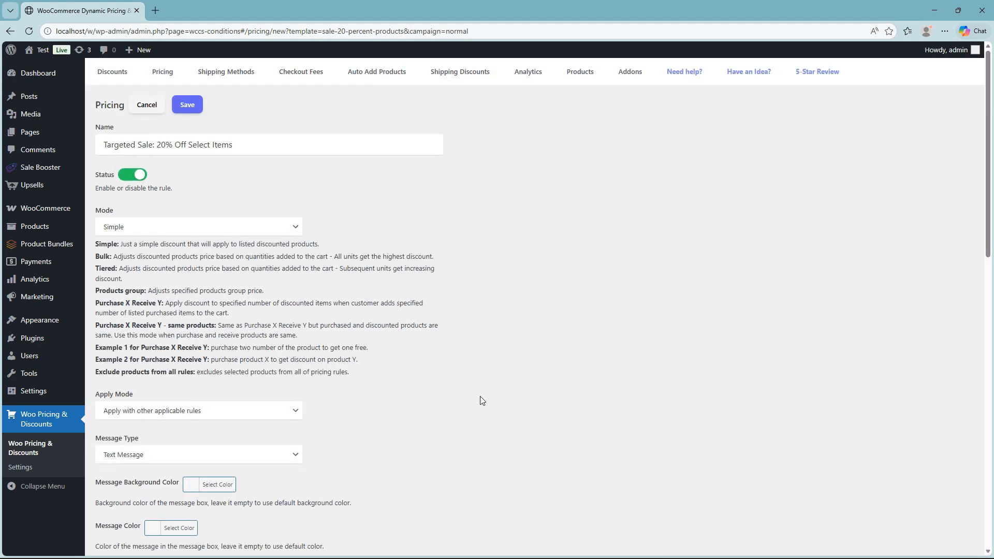
Set the pricing rule's message for discounted products to "Hurry Up! Sale ends soon!".
scroll(367, 319, "down", 5)
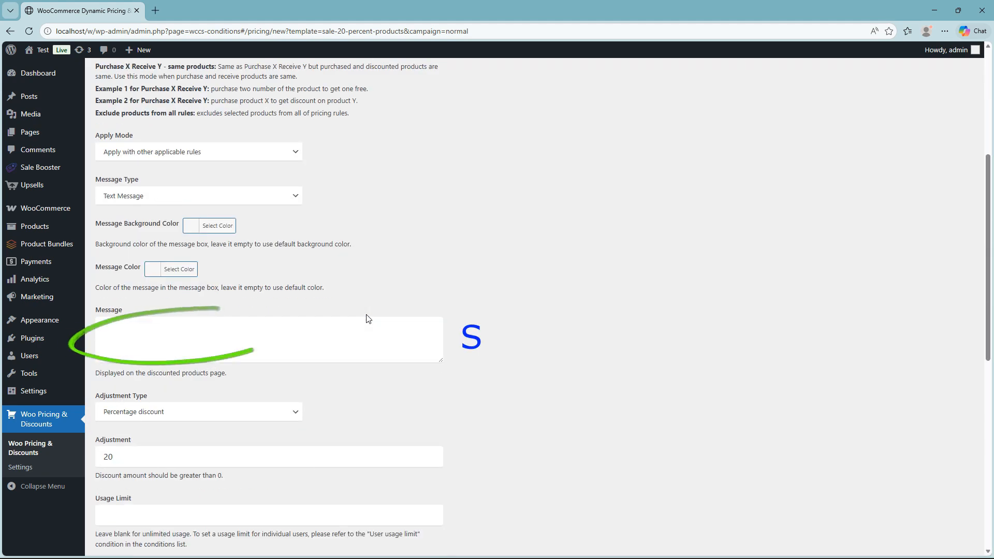
left_click(164, 333)
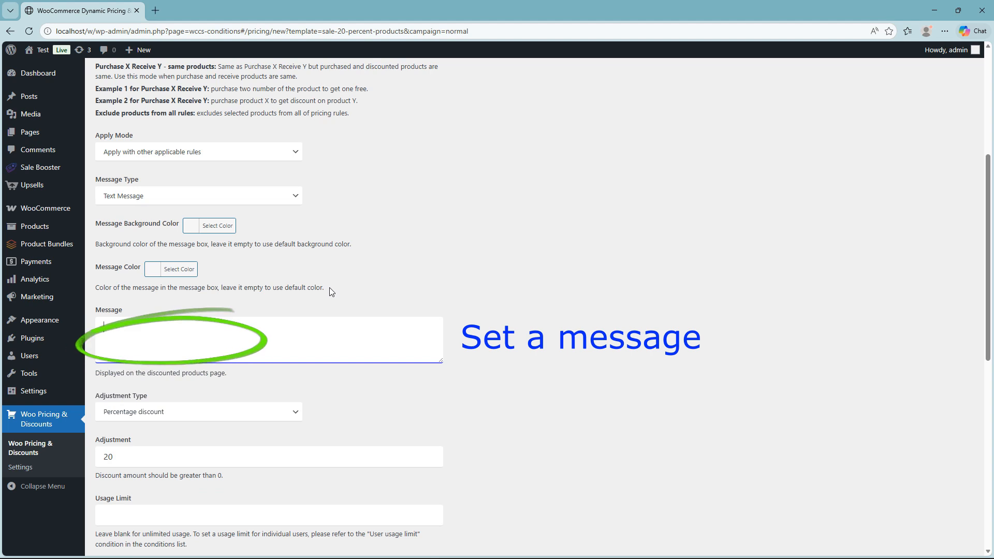
type("Hurry Up! Sale")
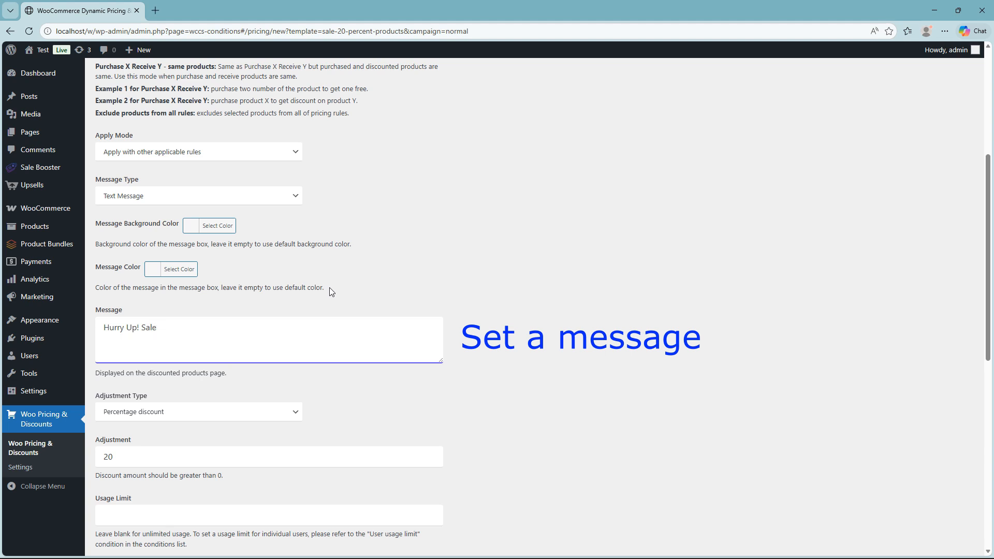
type("ends soon!")
key("Tab")
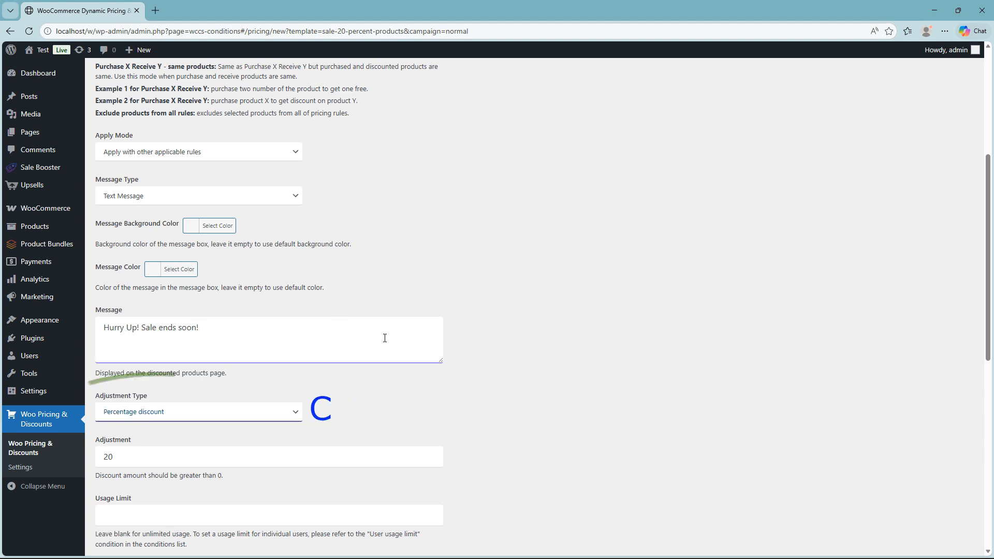
Choose Percentage discount as the rule's adjustment type and set the adjustment to 10.
left_click(136, 411)
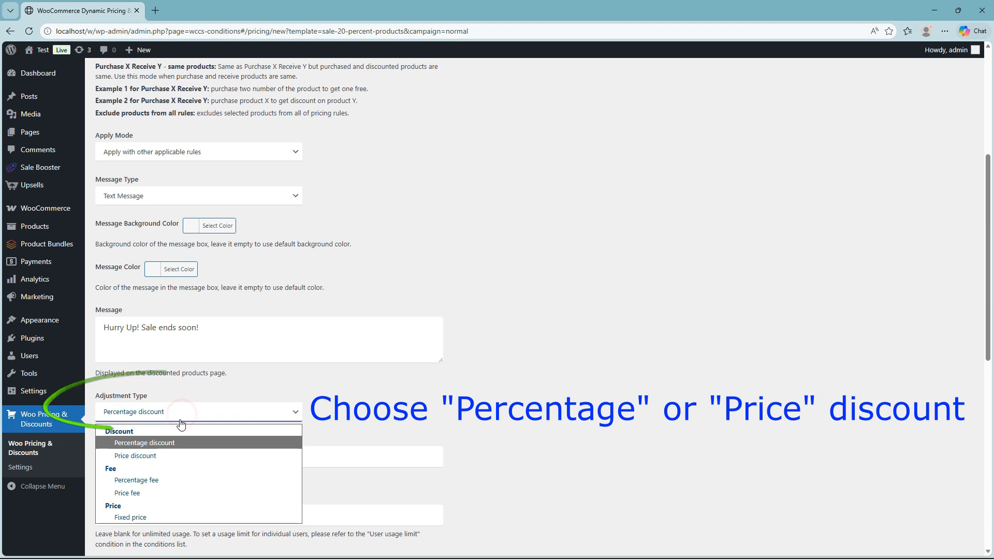
left_click(144, 443)
left_click(113, 459)
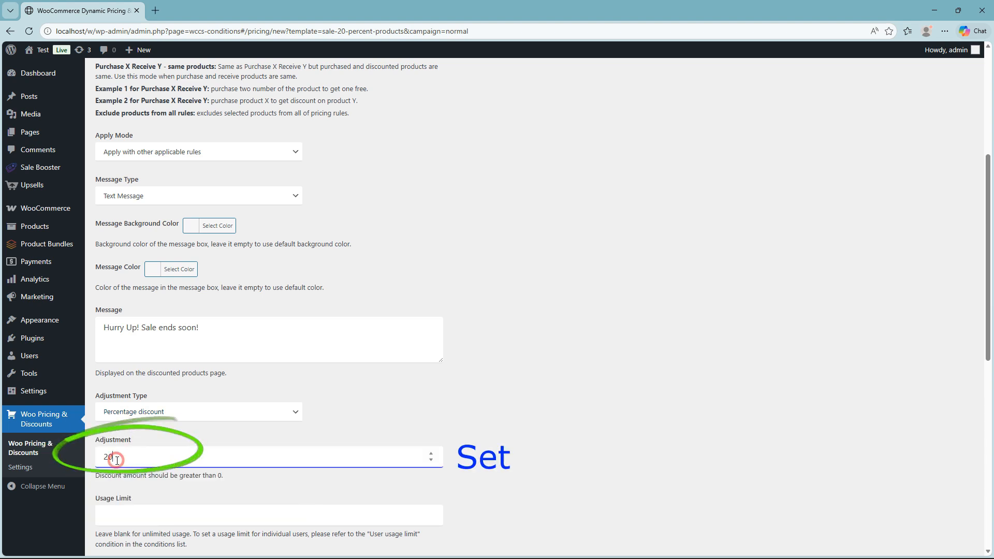
double_click(113, 459)
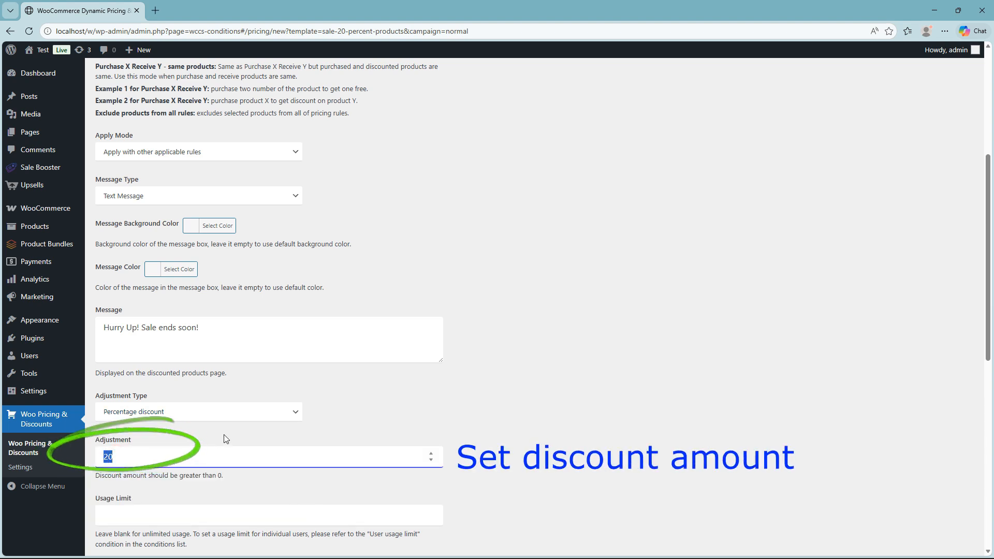
type("10")
Add the product Jacket (woo-fashion-jacket) to the "Products in list" rule under Discounted products.
scroll(226, 437, "down", 5)
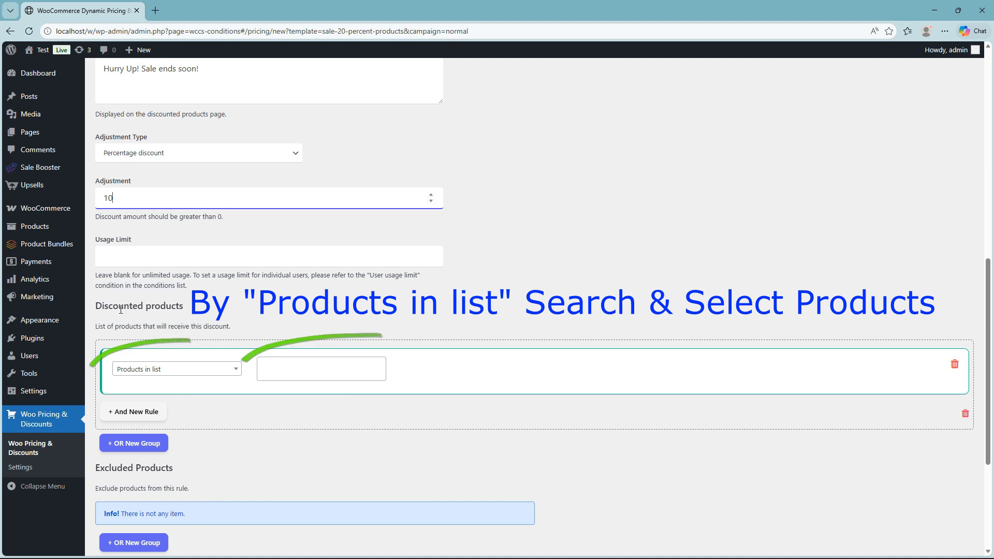
left_click(298, 370)
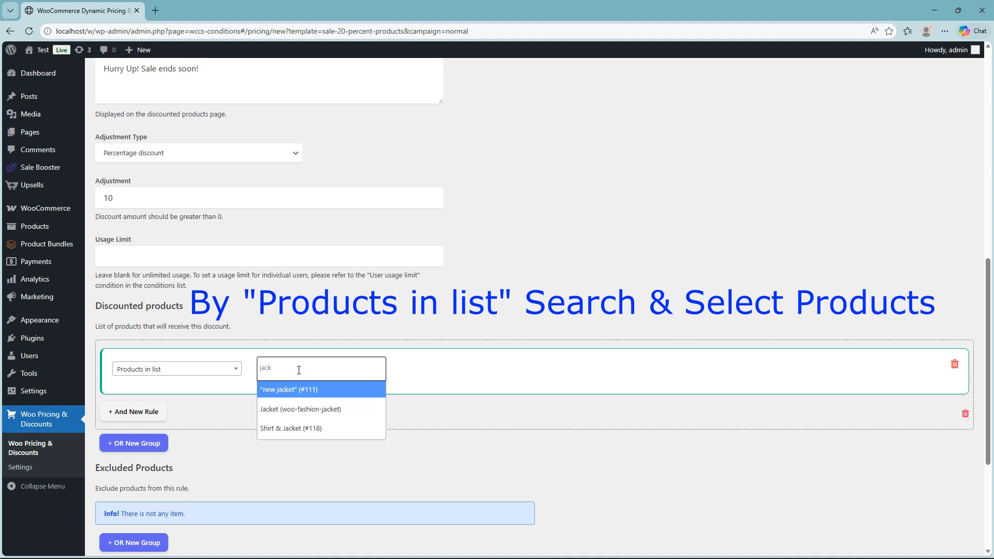
left_click(303, 409)
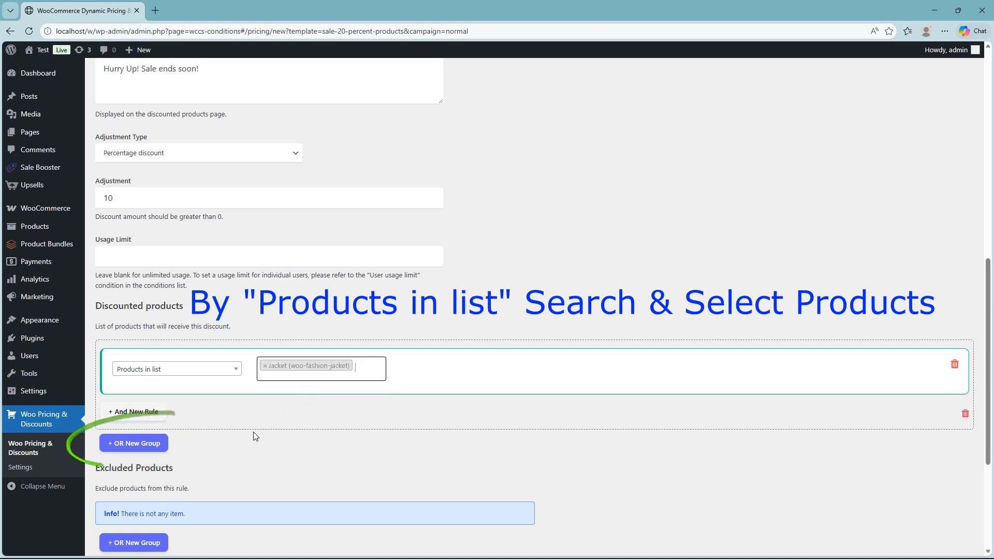
Add an OR group of discounted products using "Product variations in list" with Socks, Color: Beige, Size: Large.
left_click(133, 443)
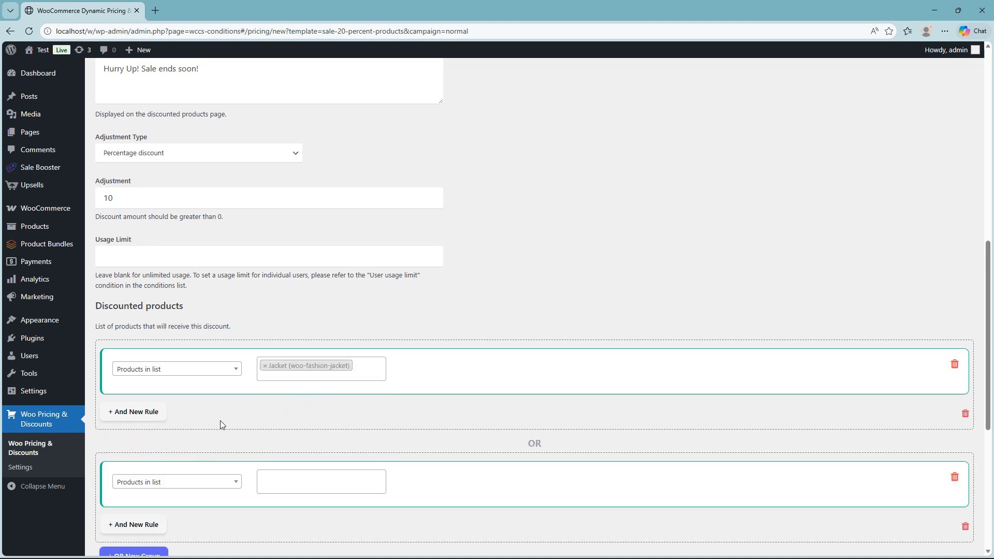
scroll(220, 420, "down", 5)
left_click(217, 224)
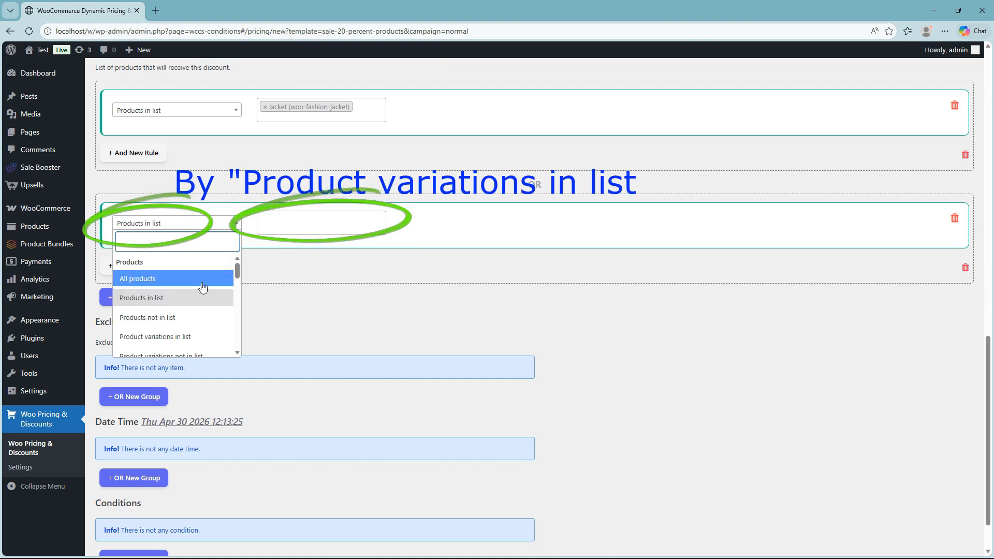
left_click(201, 336)
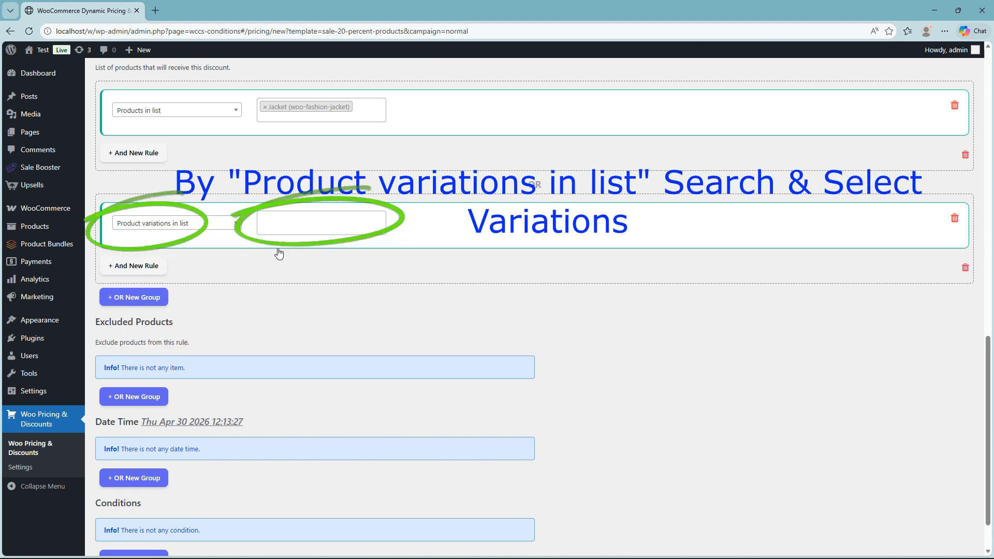
left_click(284, 226)
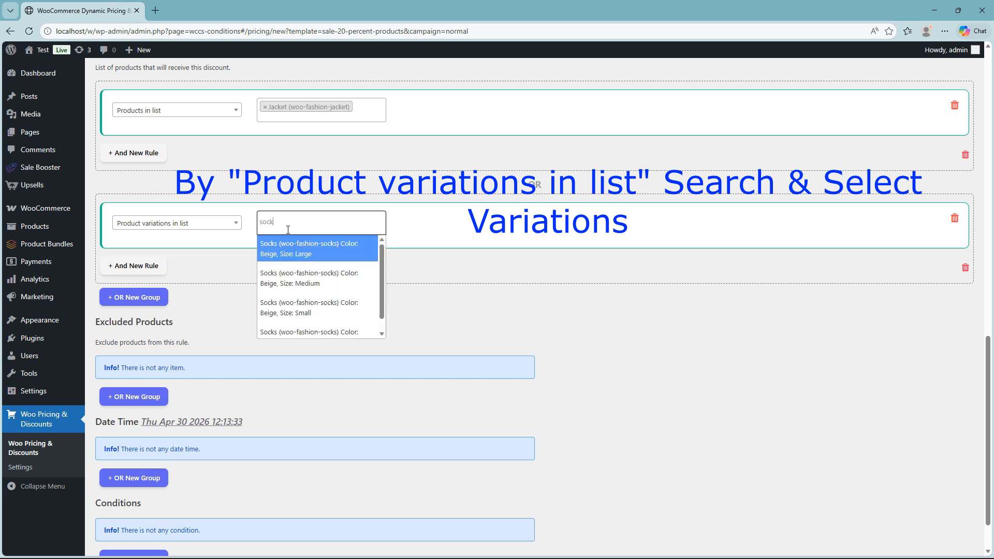
left_click(284, 259)
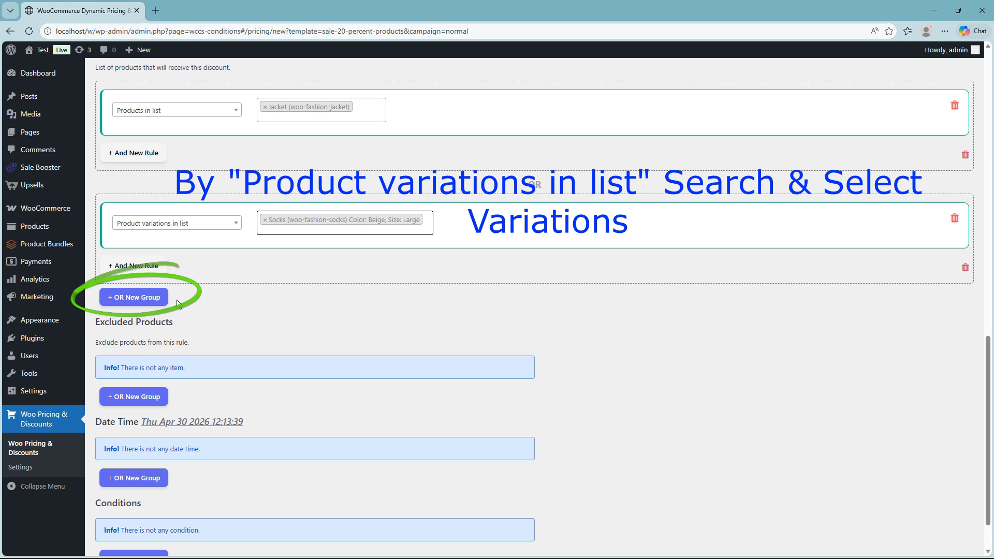
Add a third OR group of discounted products using "Categories in list" with the category Clothing/Shirts.
left_click(133, 298)
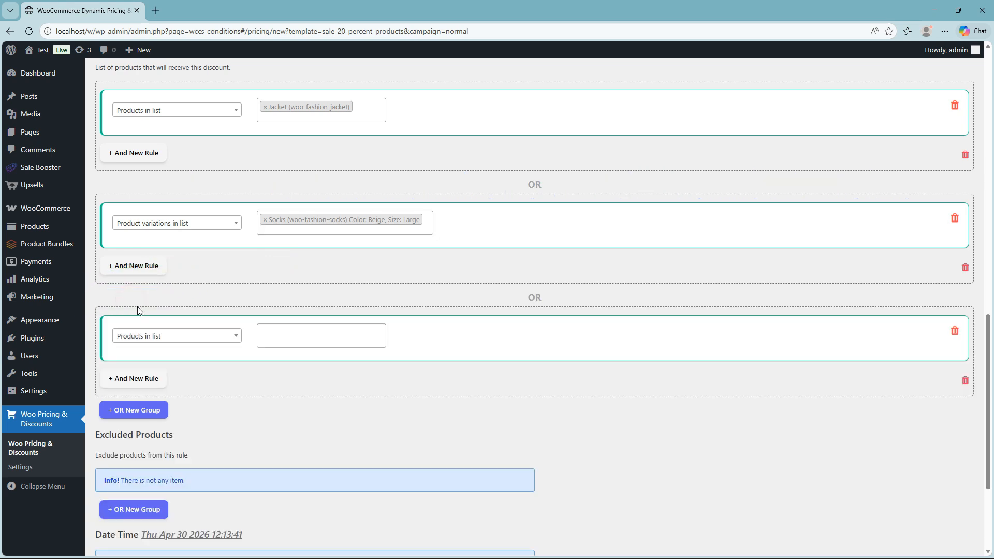
left_click(200, 335)
scroll(193, 396, "down", 10)
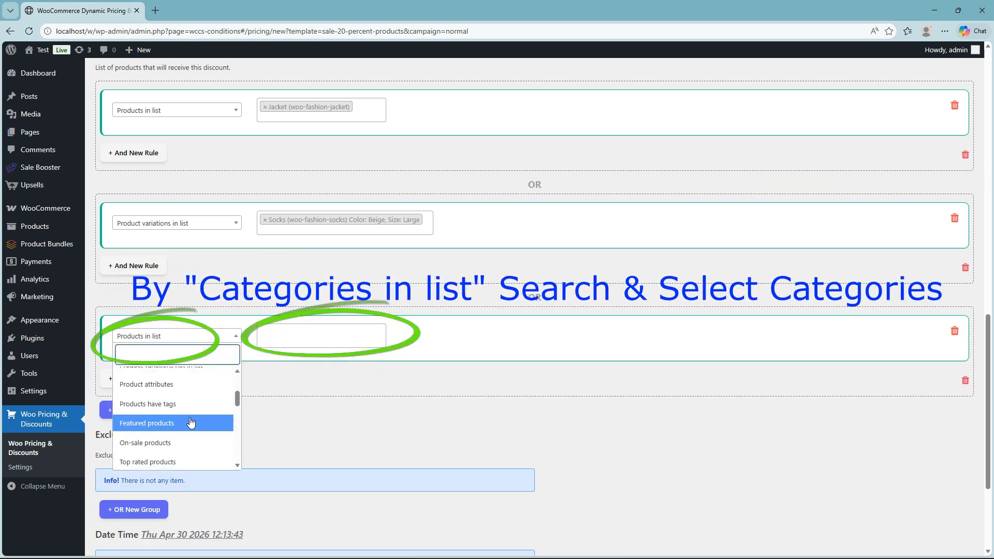
scroll(184, 424, "down", 3)
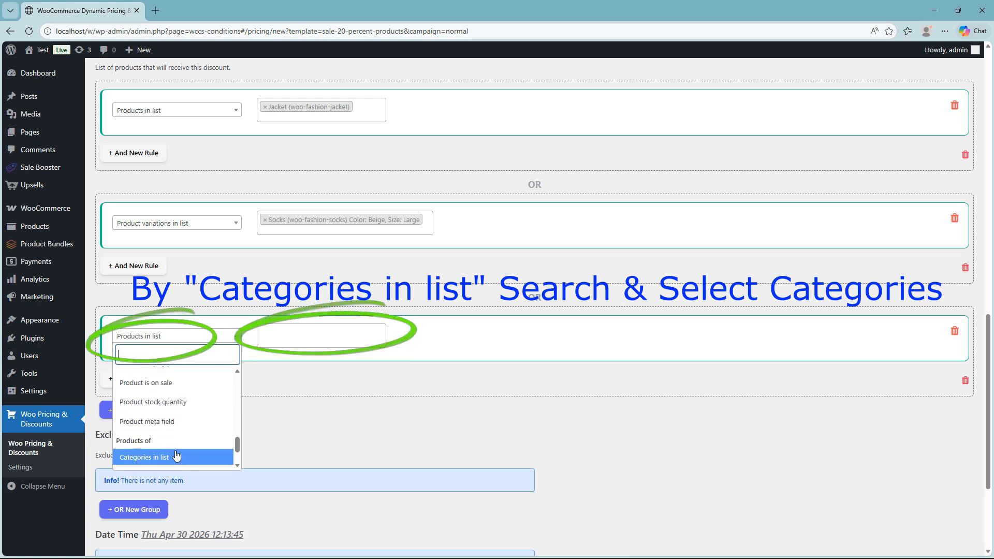
left_click(158, 457)
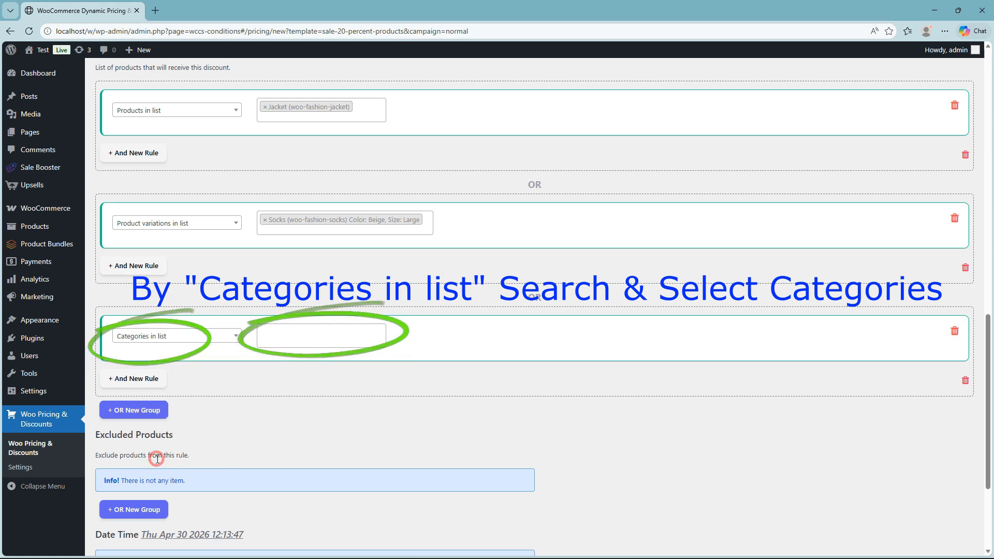
left_click(313, 338)
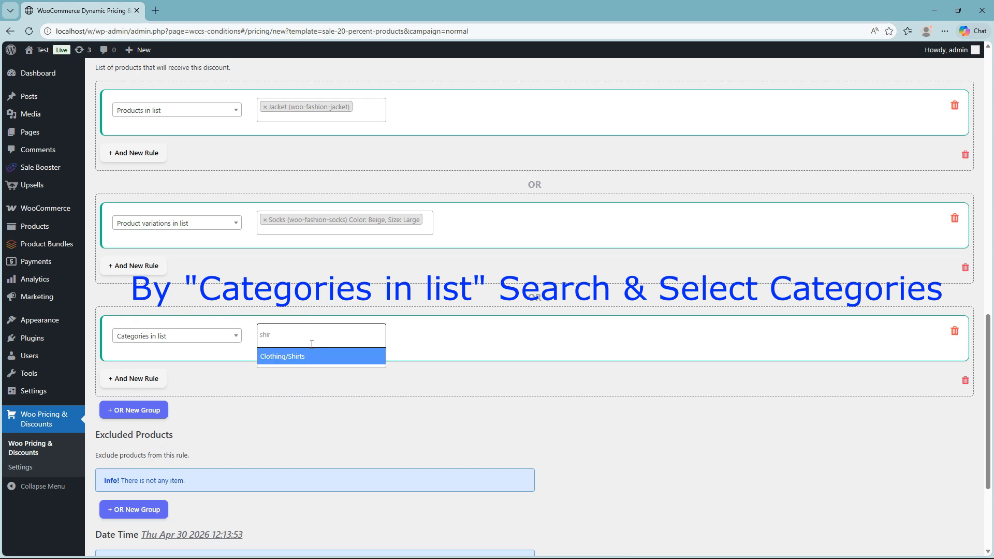
left_click(282, 357)
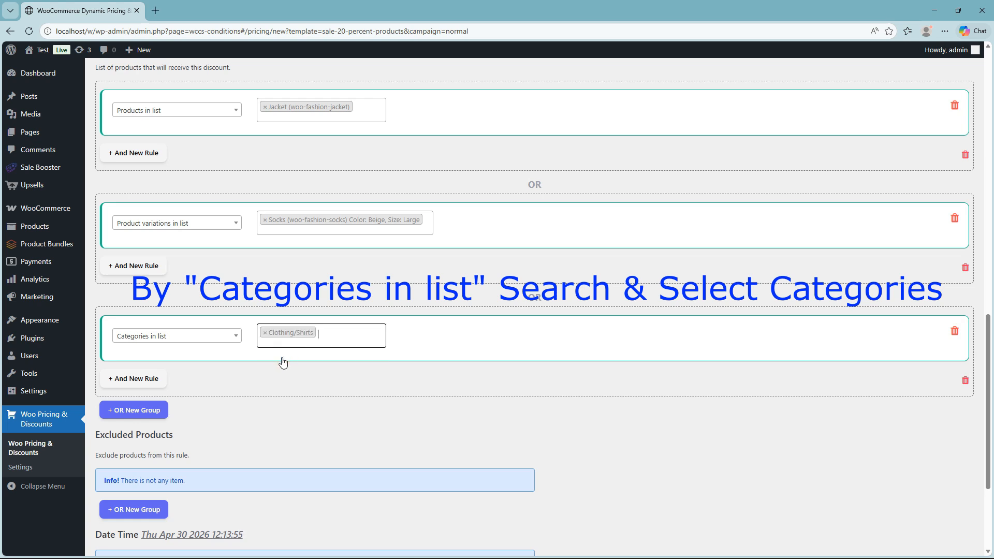
Schedule the discount with a Date rule that starts on 2026-04-27 and ends on 2026-04-30.
scroll(282, 362, "down", 3)
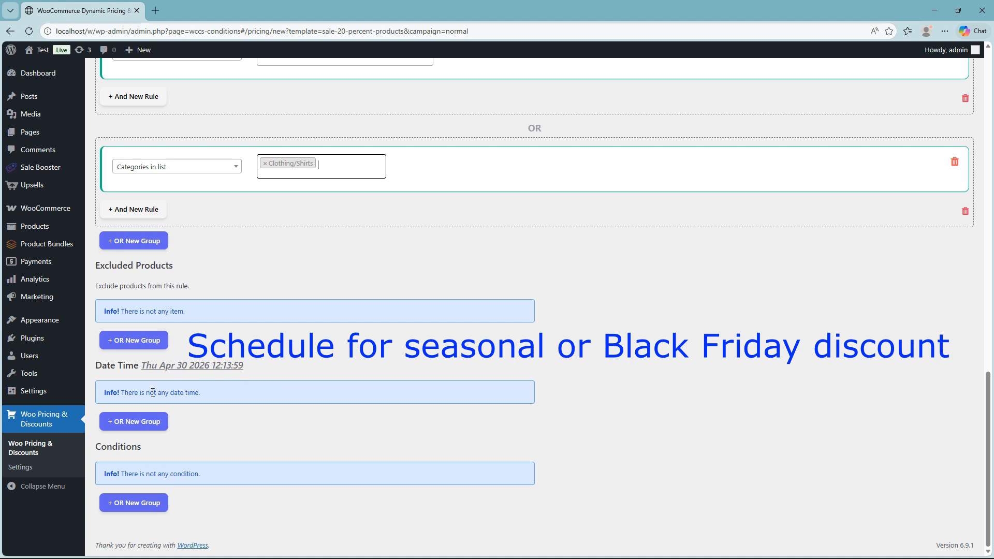
left_click(138, 429)
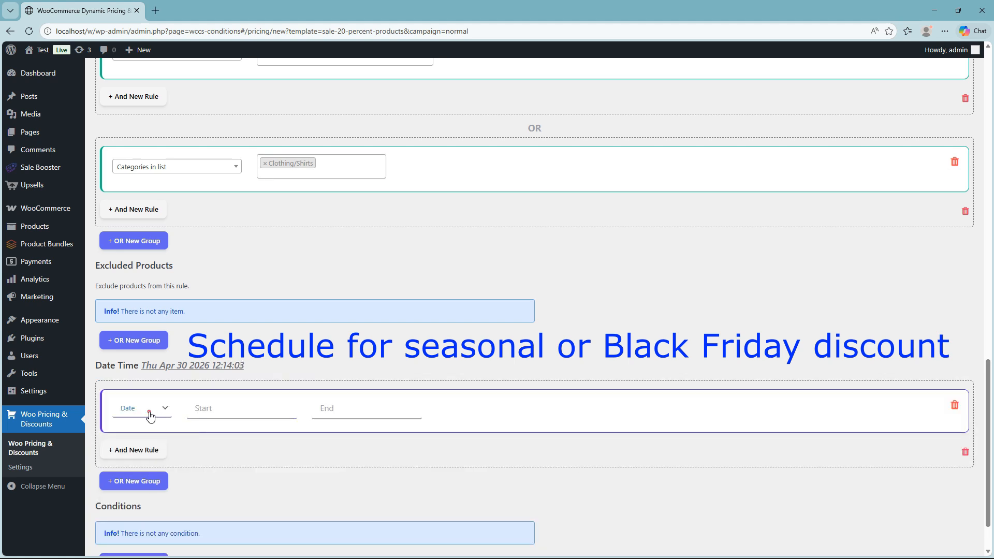
left_click(151, 416)
left_click(136, 427)
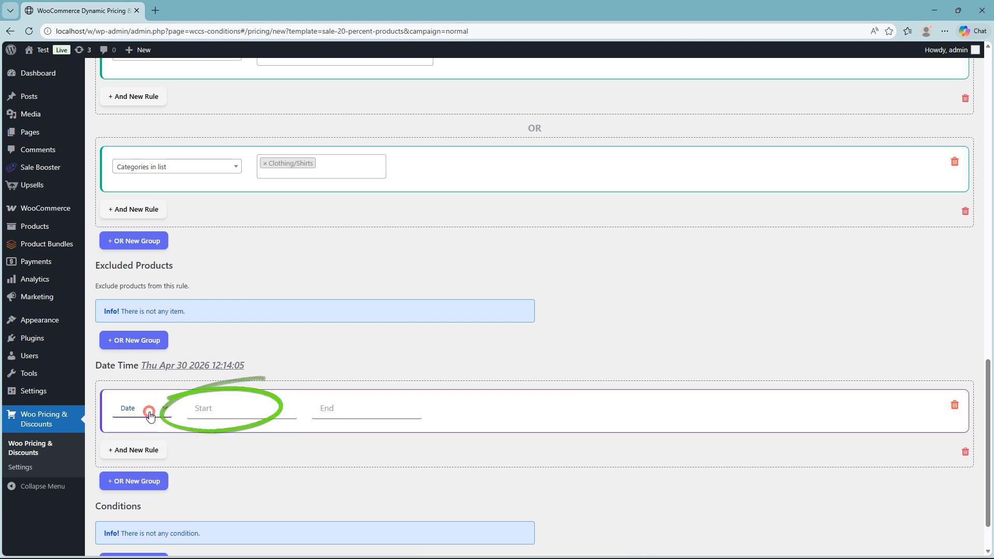
left_click(210, 409)
left_click(415, 363)
left_click(370, 401)
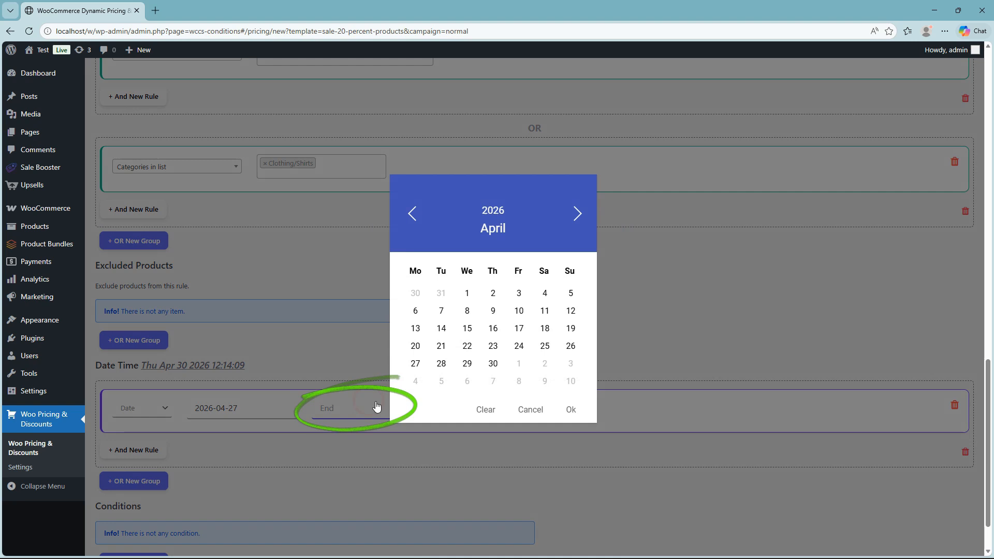
left_click(496, 361)
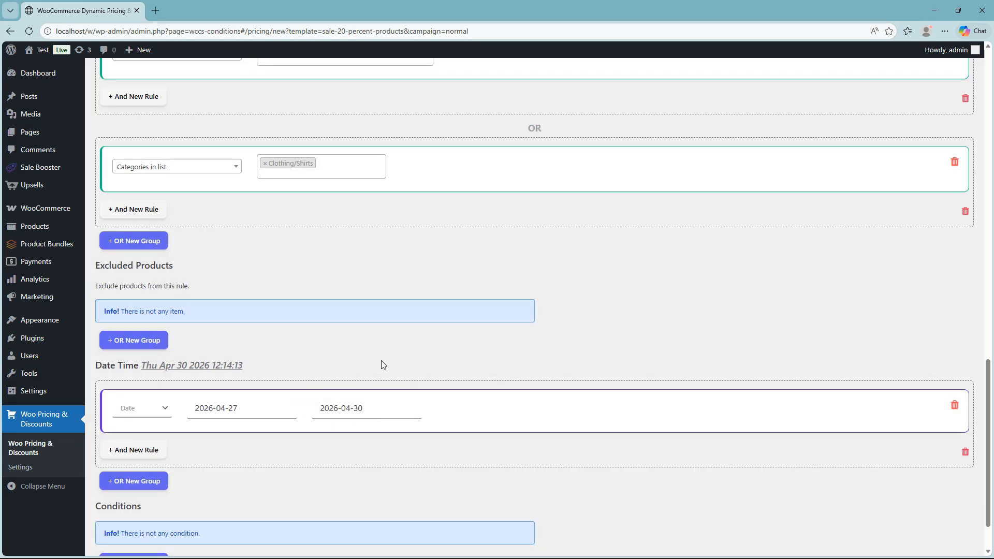
Save the configured targeted sale pricing rule.
scroll(382, 364, "up", 10)
scroll(382, 364, "up", 8)
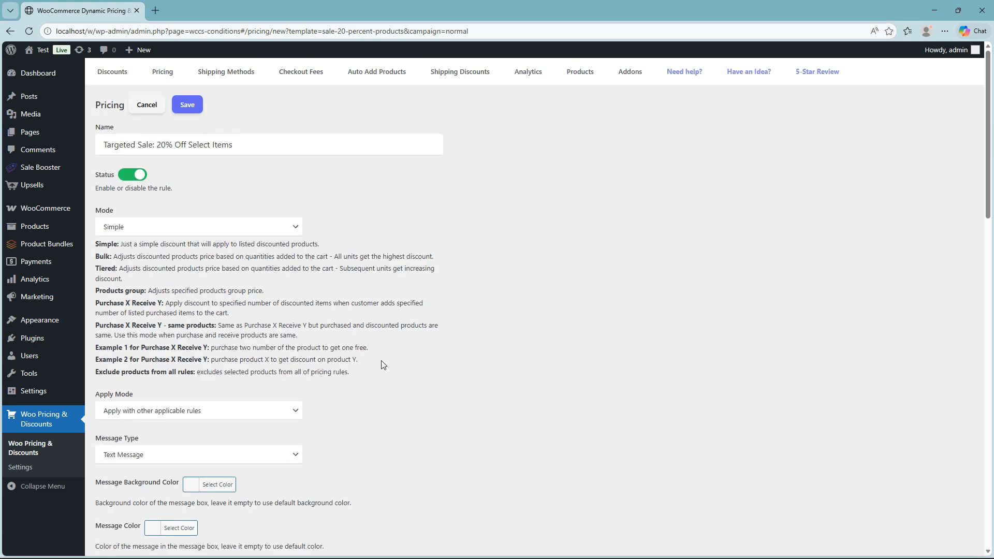
left_click(187, 106)
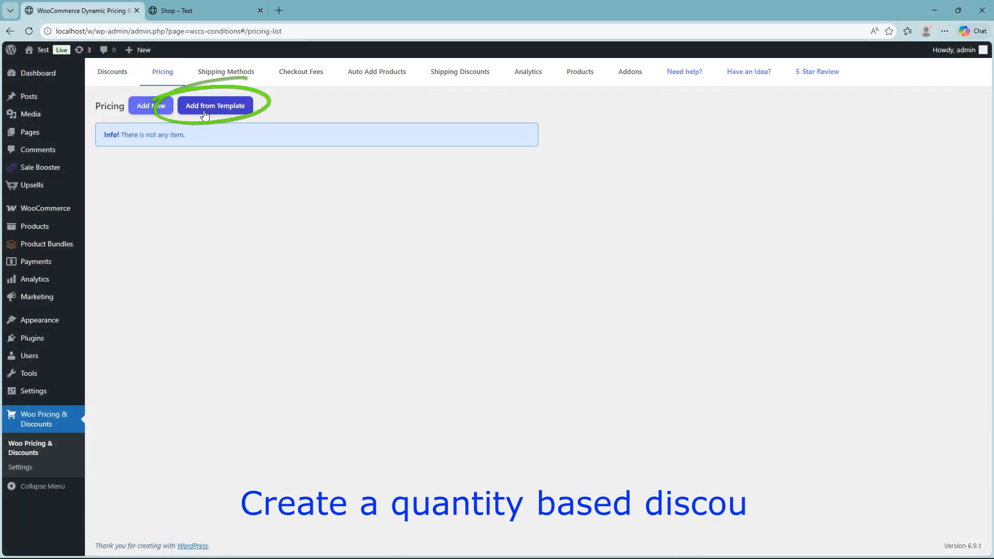
Start a pricing rule from the Bulk Pricing (Quantity discount) template "Bulk Savings: Buy More, Save %" with Normal campaign timing.
left_click(209, 109)
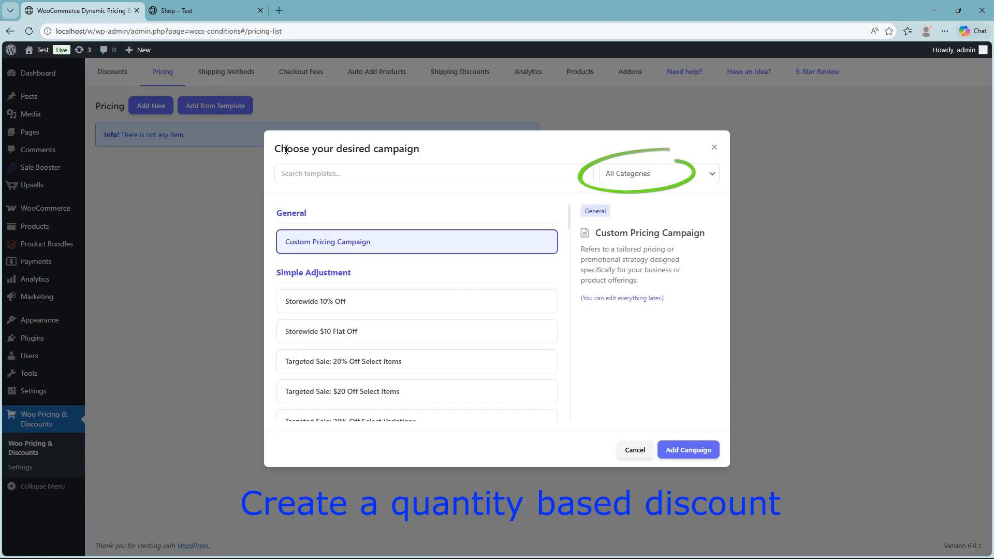
left_click(651, 179)
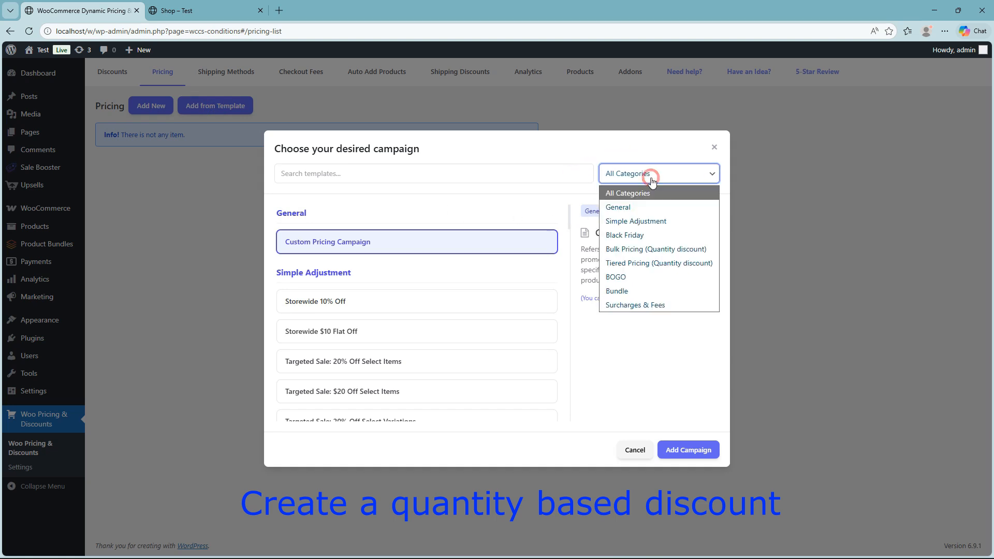
left_click(629, 251)
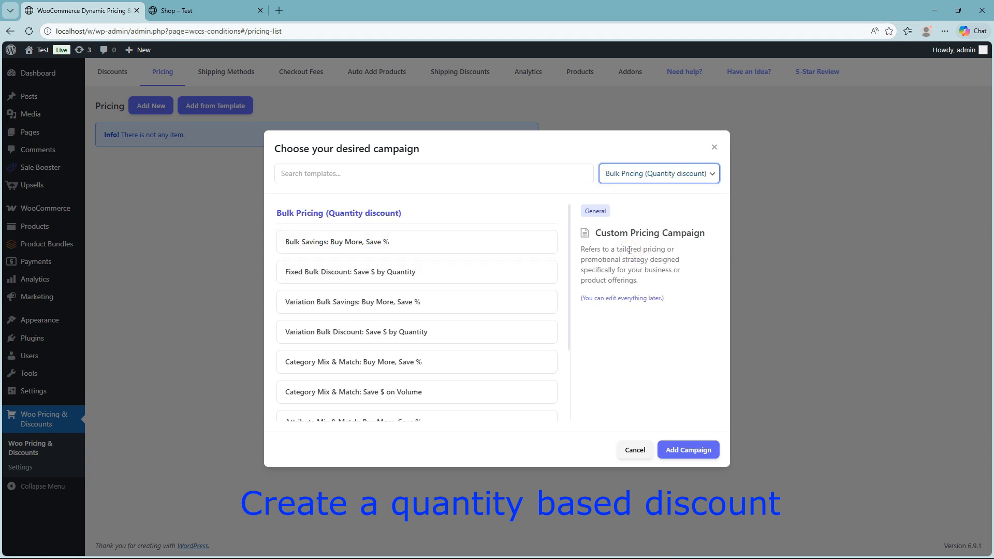
left_click(339, 251)
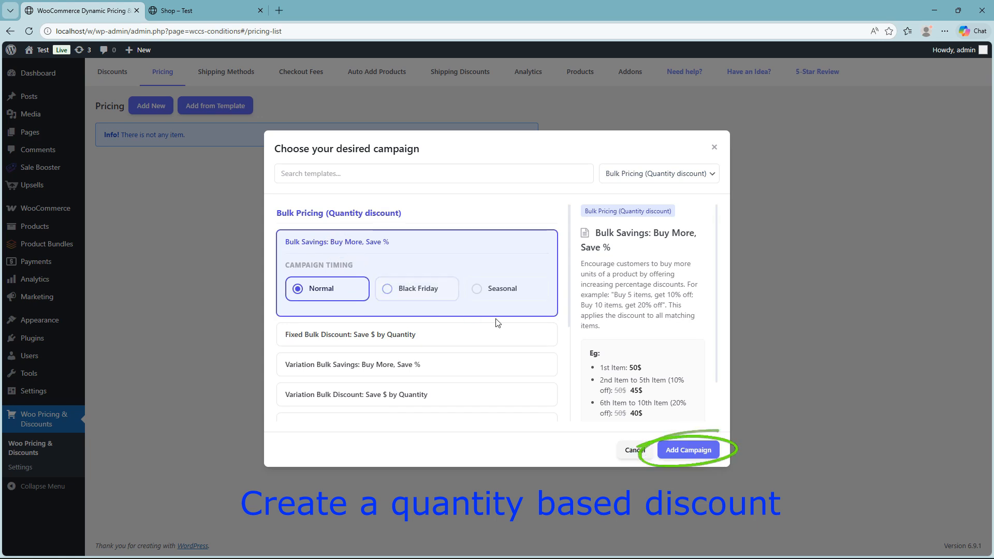
left_click(683, 455)
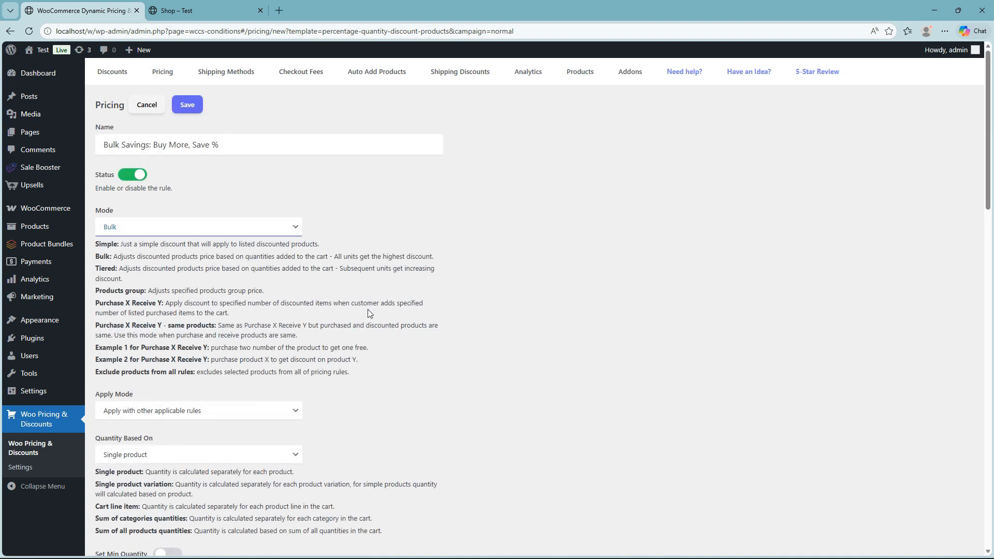
Keep the template's rule name and set the message for discounted product pages to "Buy More Save More".
left_click(242, 149)
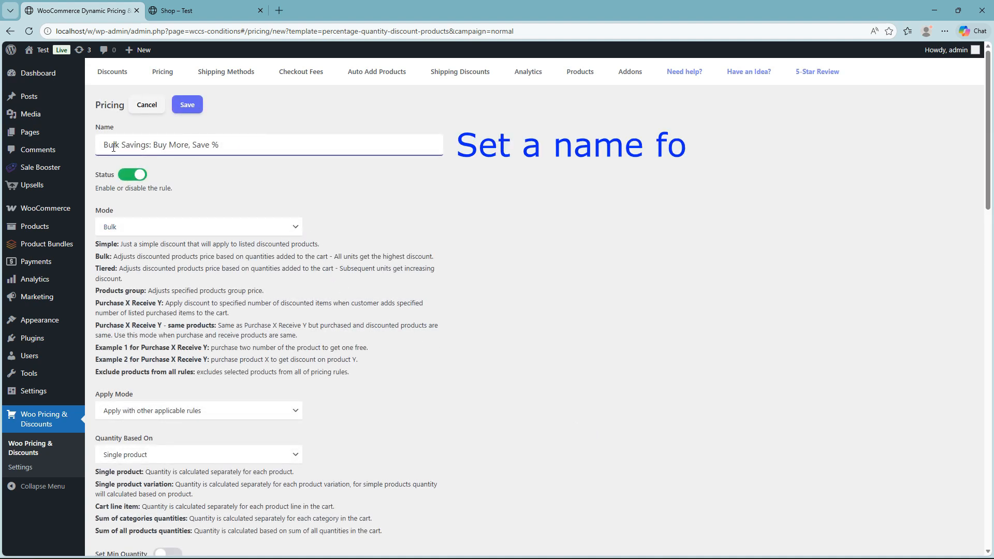
left_click(371, 187)
scroll(371, 187, "down", 5)
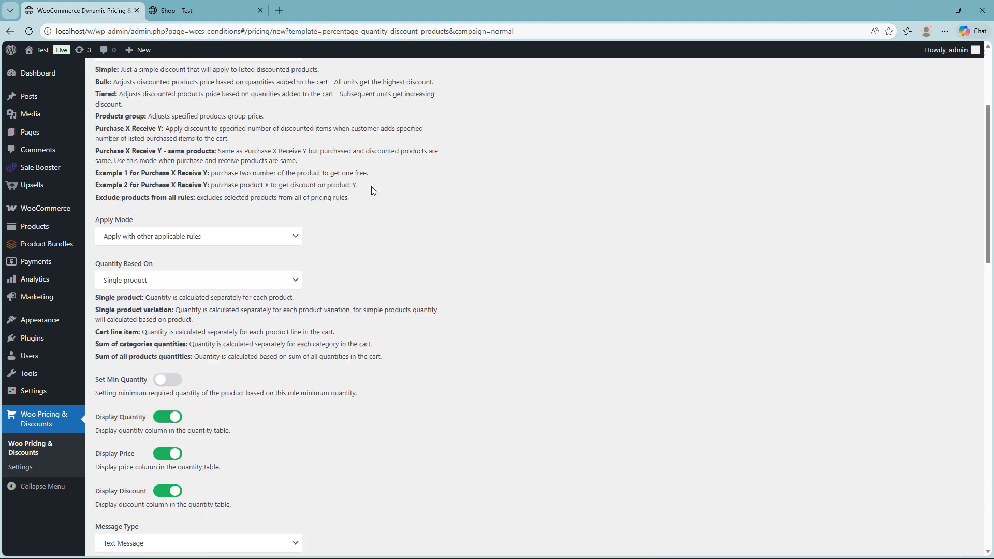
scroll(371, 187, "down", 5)
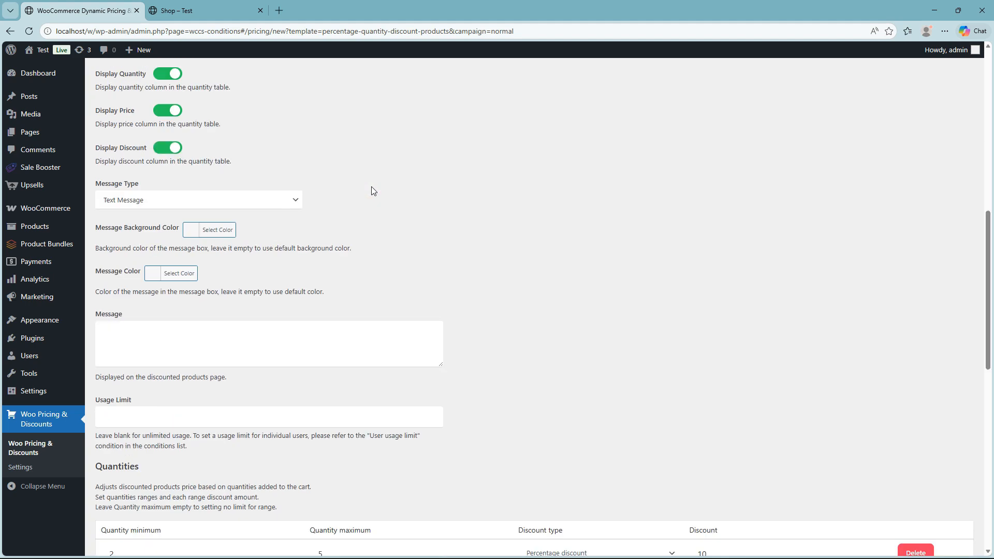
left_click(277, 333)
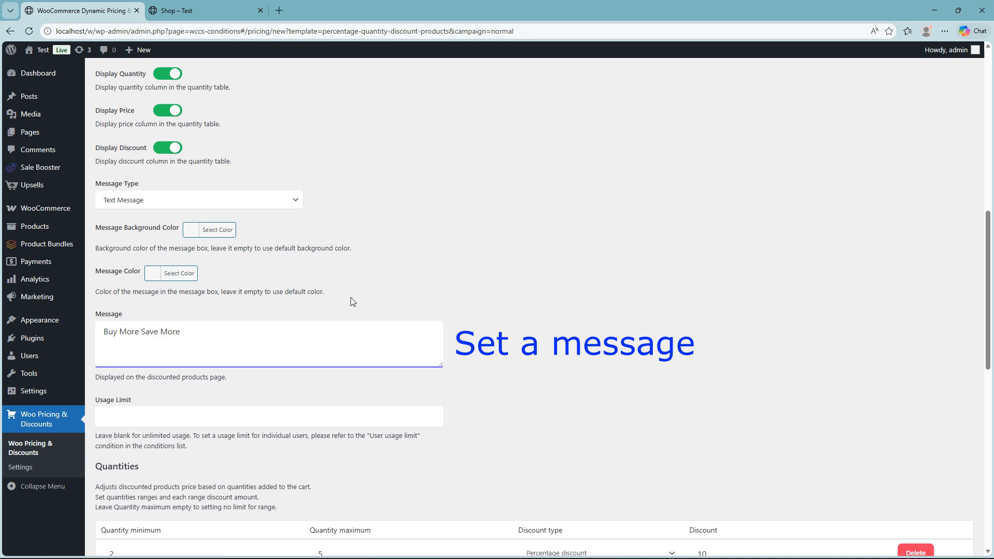
left_click(351, 301)
Keep Percentage discount as the first quantity range's type and set the maximum of the range starting at 11 to 15.
scroll(351, 301, "down", 5)
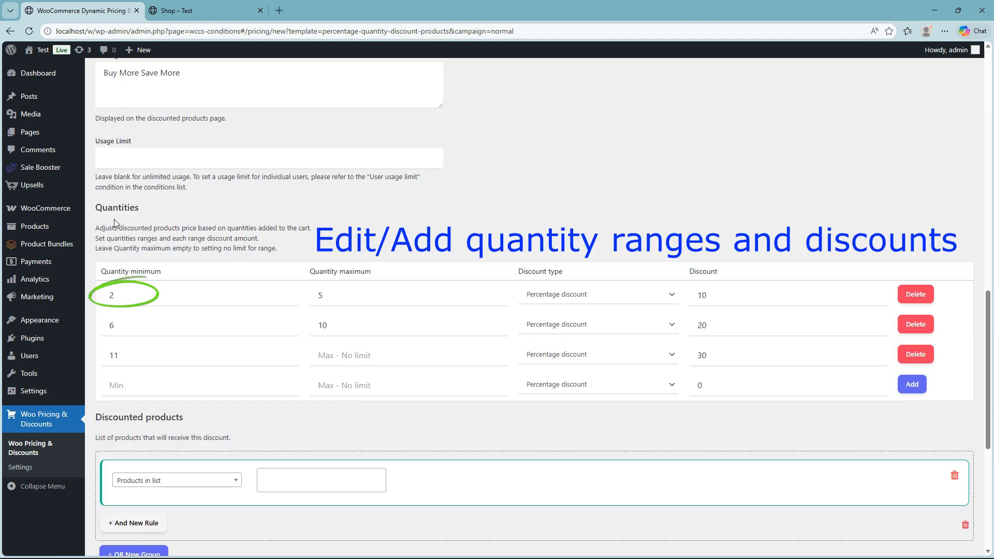
left_click(144, 292)
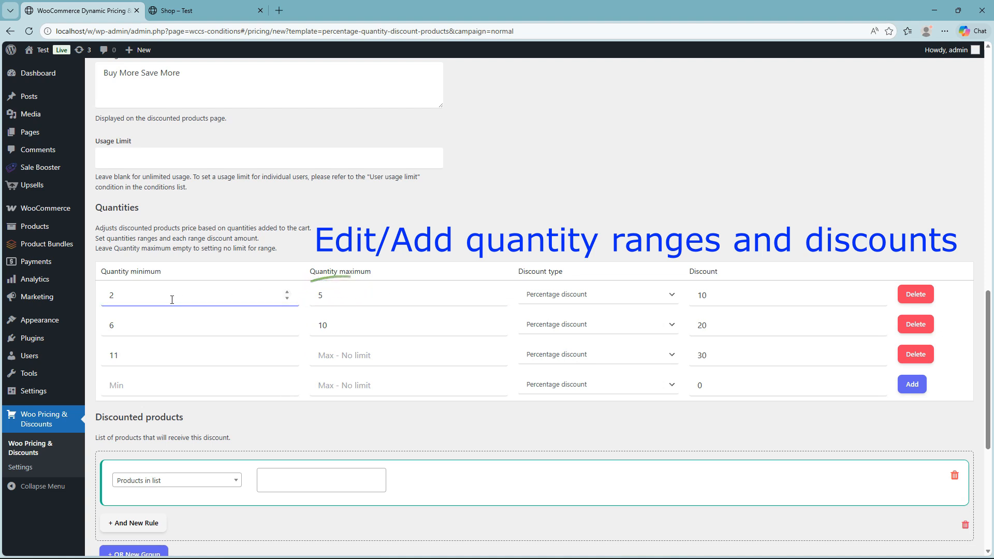
left_click(572, 298)
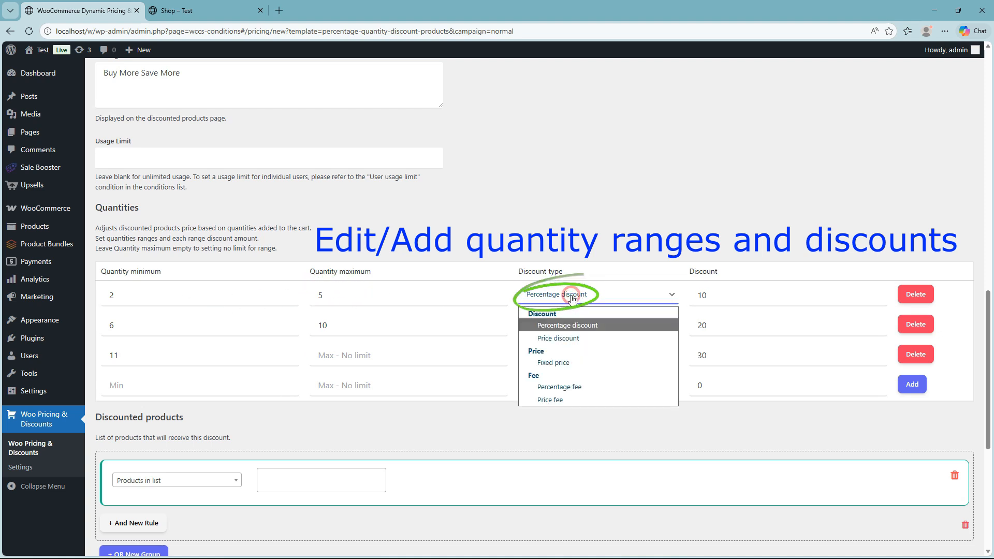
left_click(567, 326)
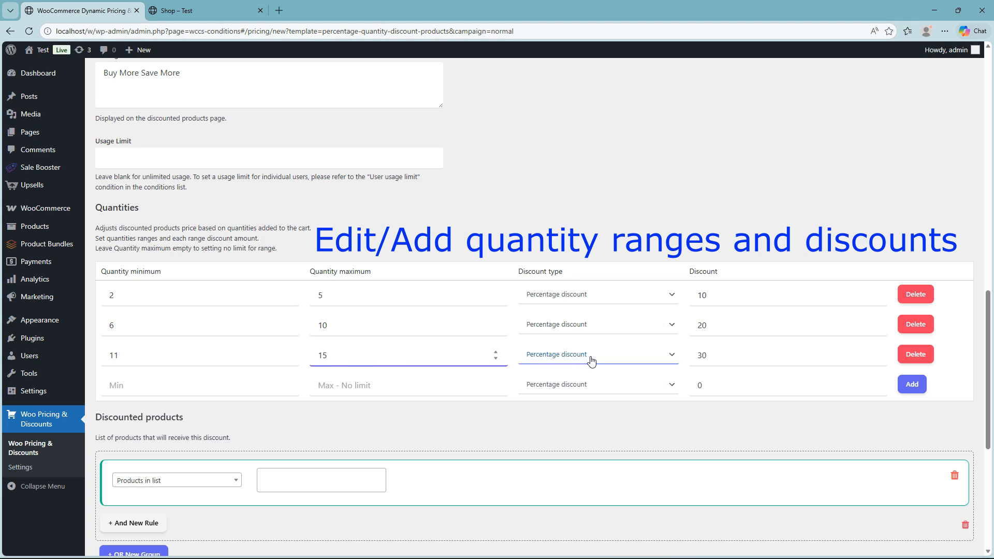
Add a quantity range with minimum 16, no maximum and a percentage discount of 40.
left_click(191, 385)
type("16")
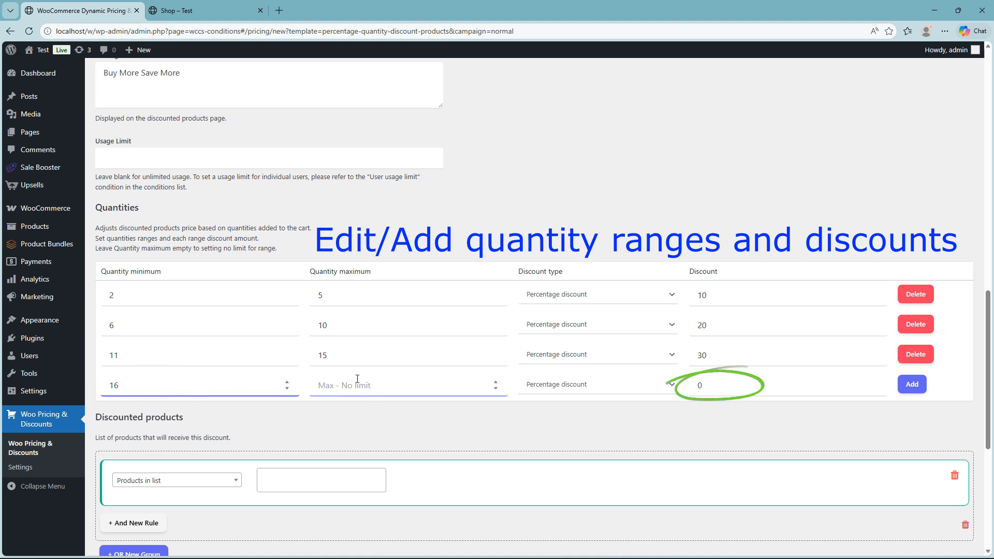
double_click(689, 386)
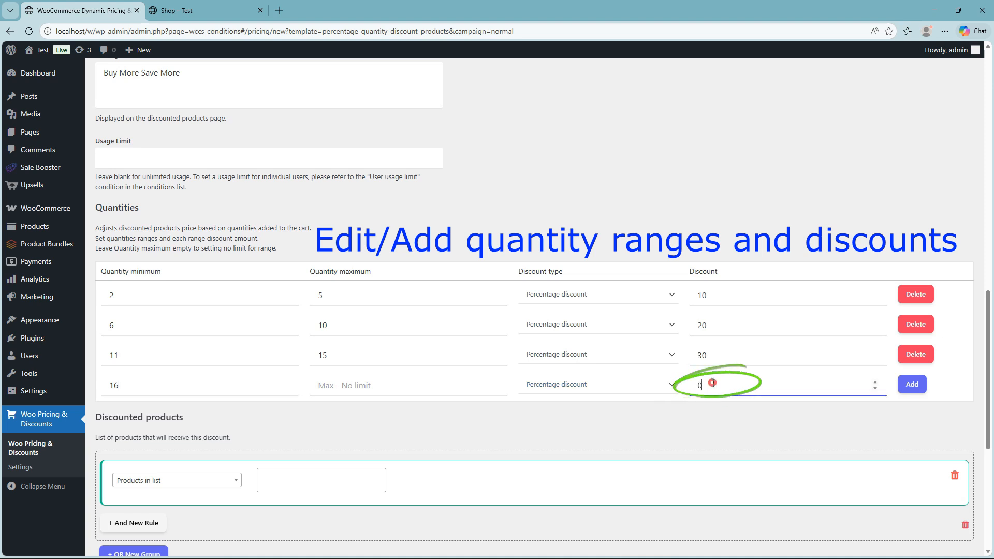
type("40")
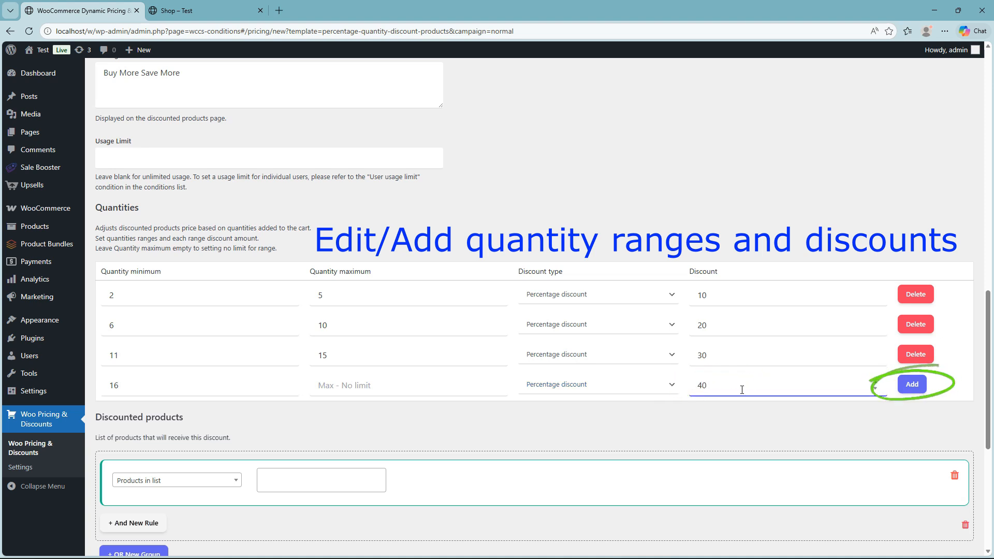
left_click(918, 389)
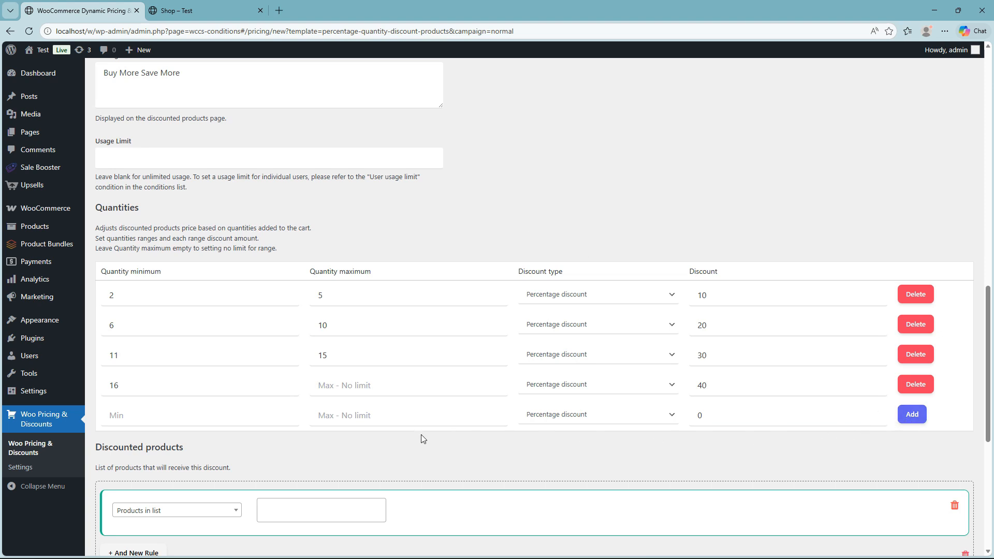
Choose Shirt and Shirt - Green as the discounted products in the "Products in list" rule.
scroll(419, 436, "down", 5)
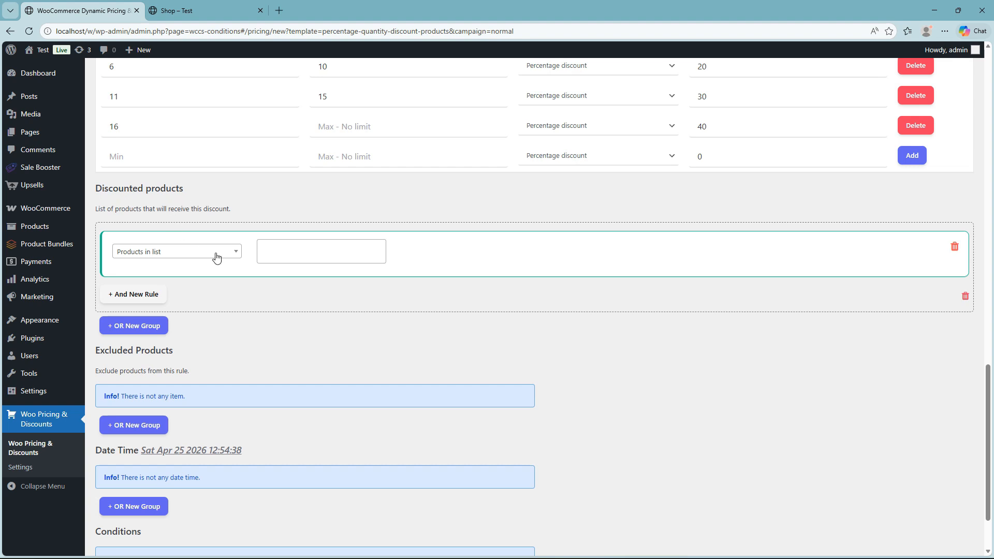
left_click(303, 250)
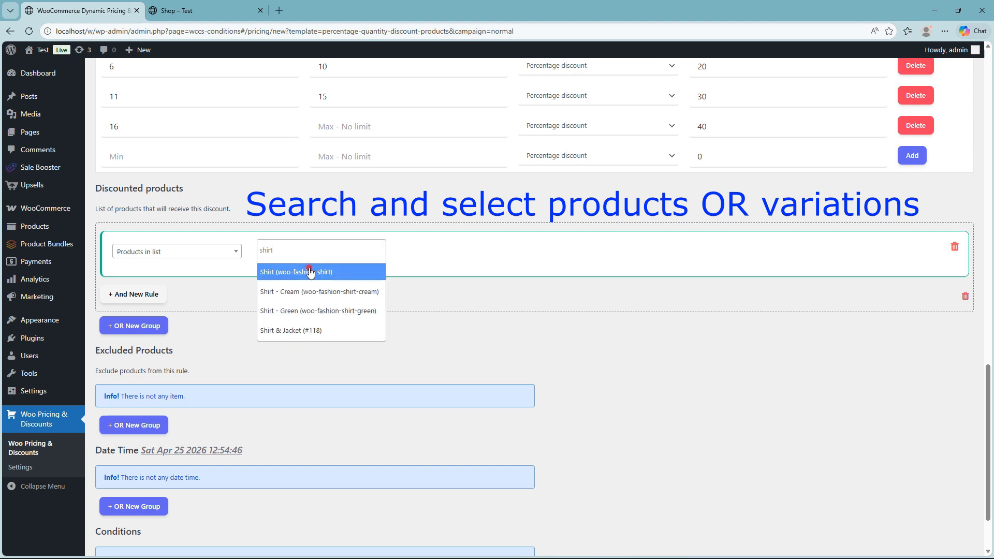
left_click(310, 272)
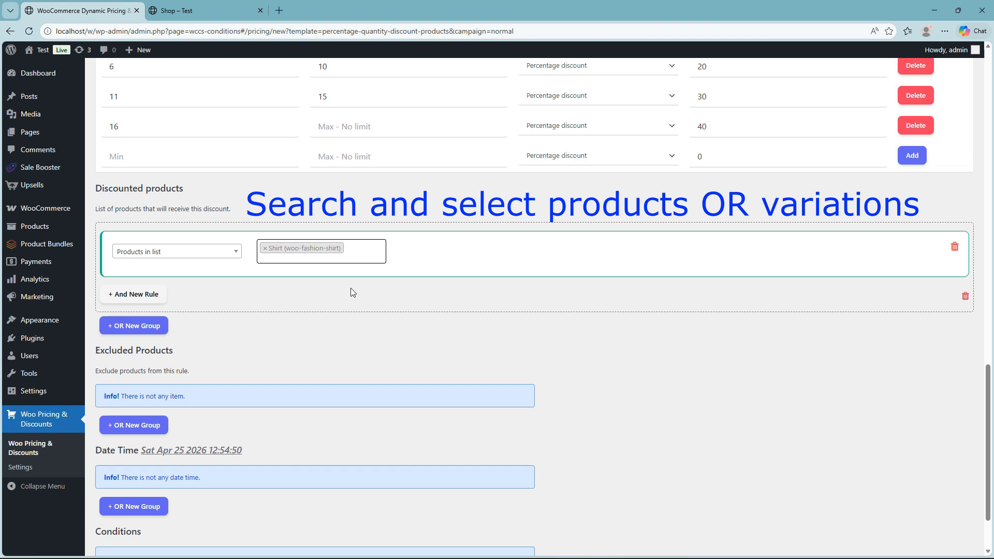
type("green")
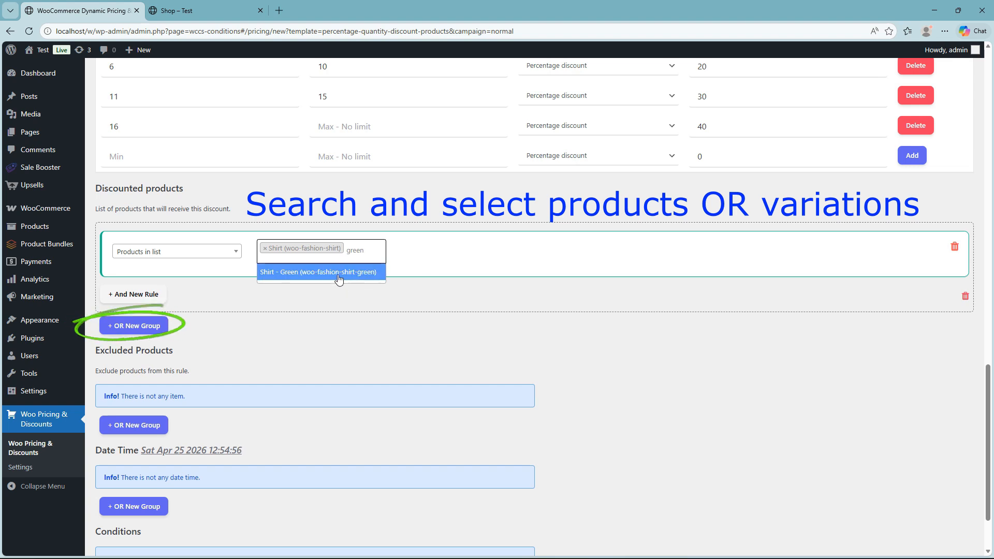
left_click(339, 273)
Add an OR group of discounted products using "Product variations in list" with Sweater, Color: Beige, Size: Medium.
left_click(138, 326)
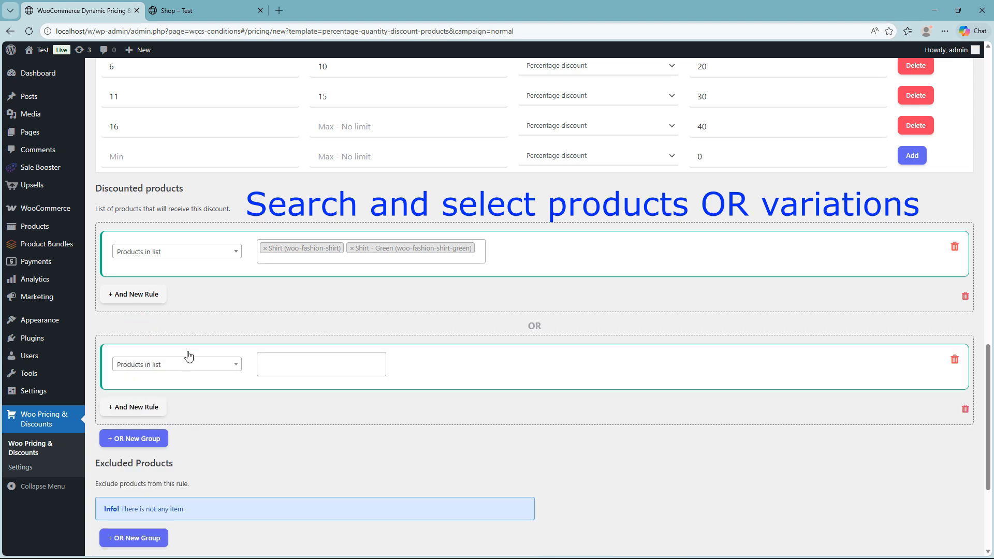
left_click(198, 370)
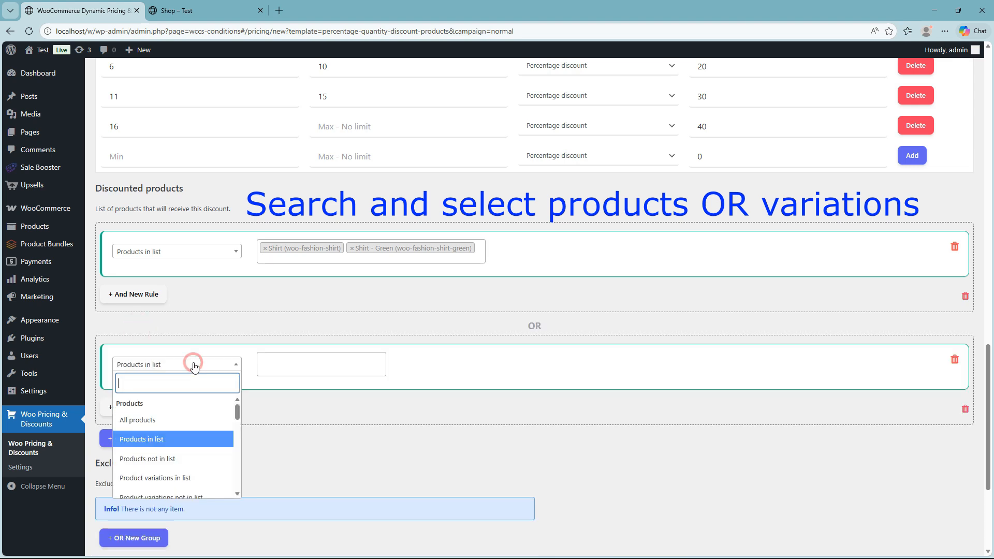
left_click(178, 478)
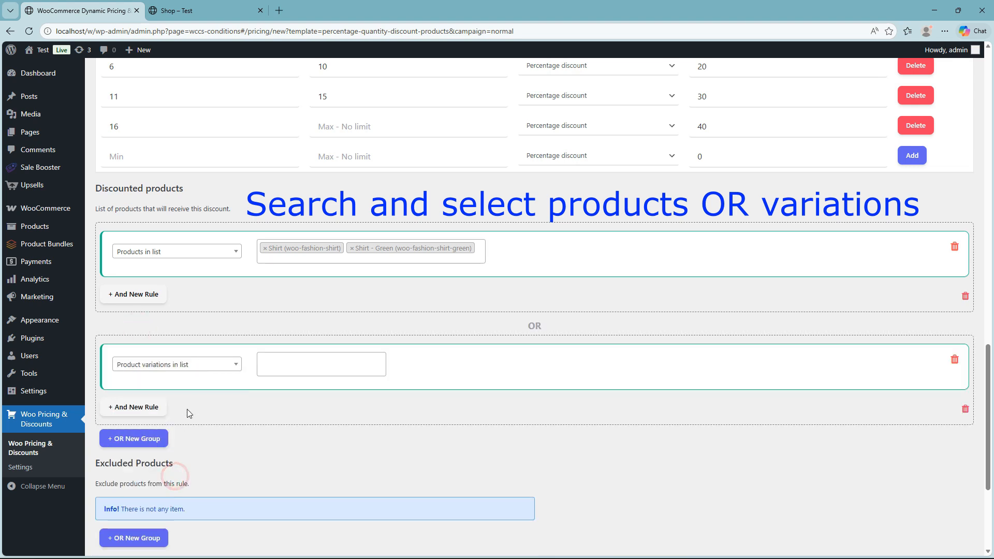
left_click(278, 364)
type("swea")
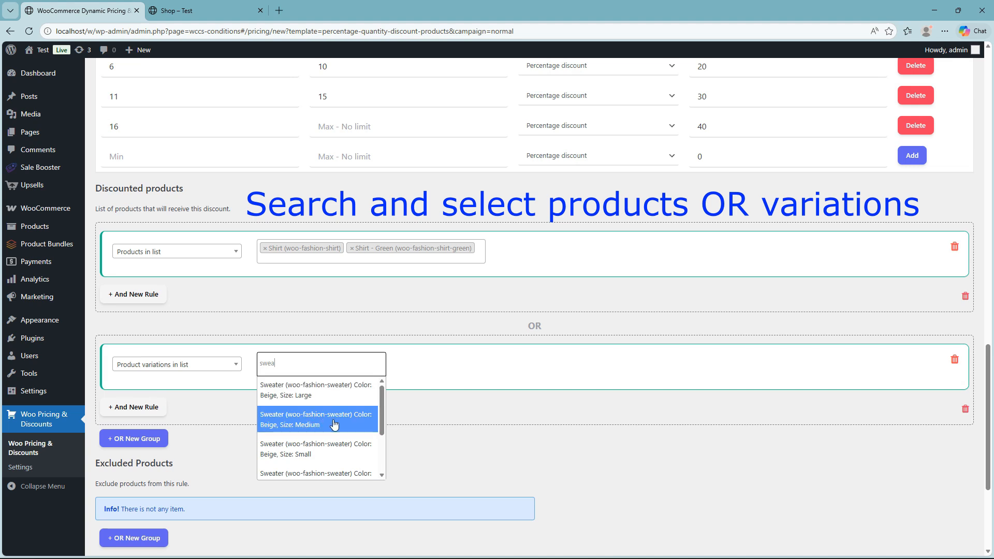
left_click(333, 425)
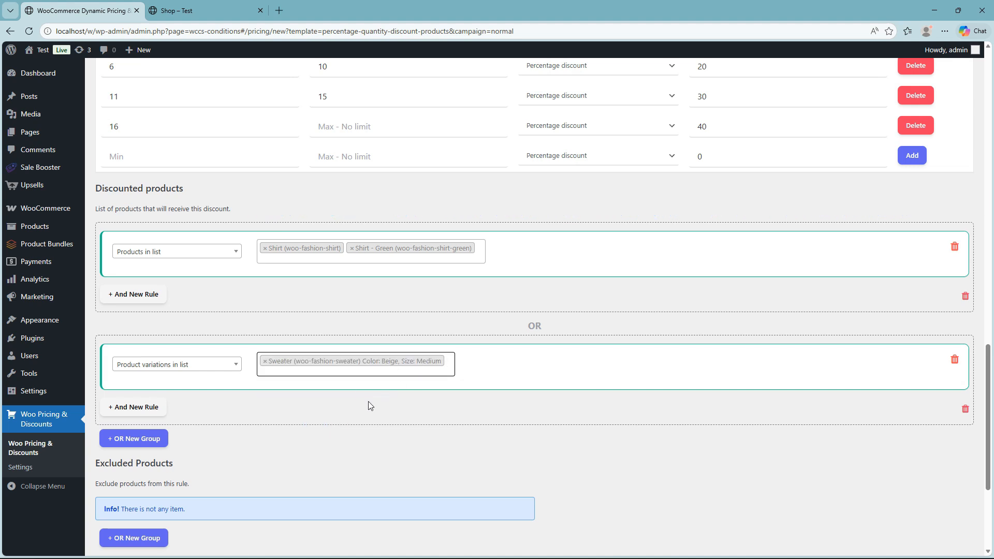
scroll(368, 402, "down", 4)
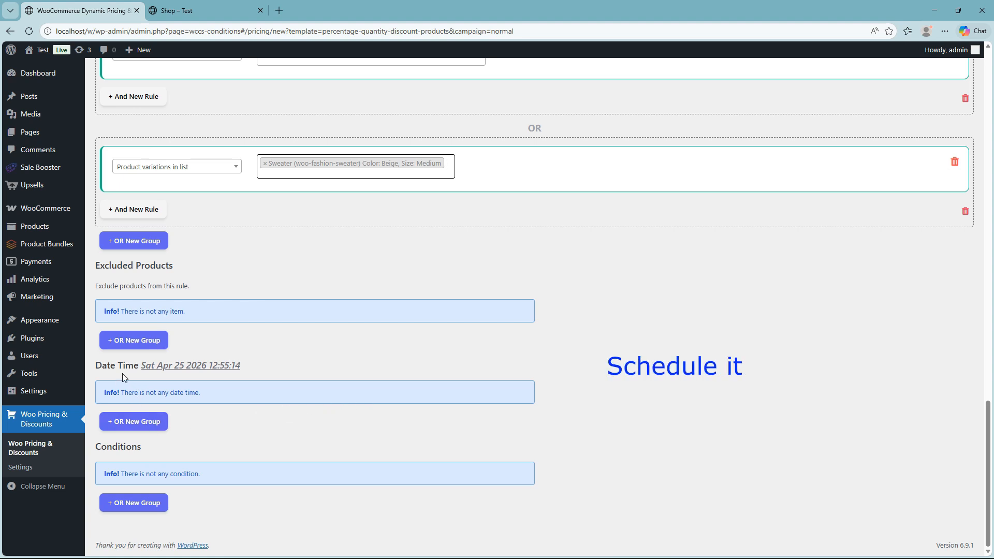
left_click(135, 422)
left_click(241, 411)
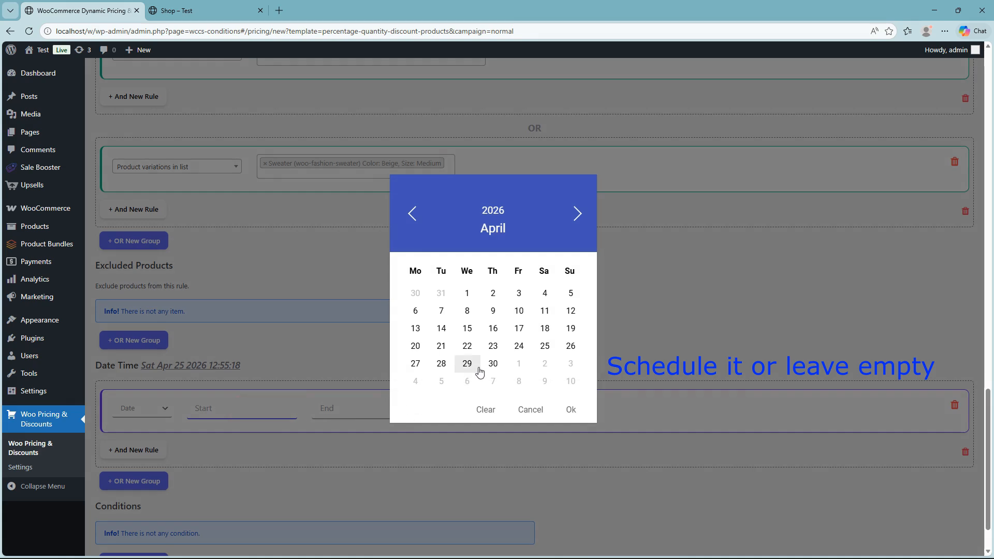
left_click(467, 346)
left_click(364, 410)
left_click(493, 365)
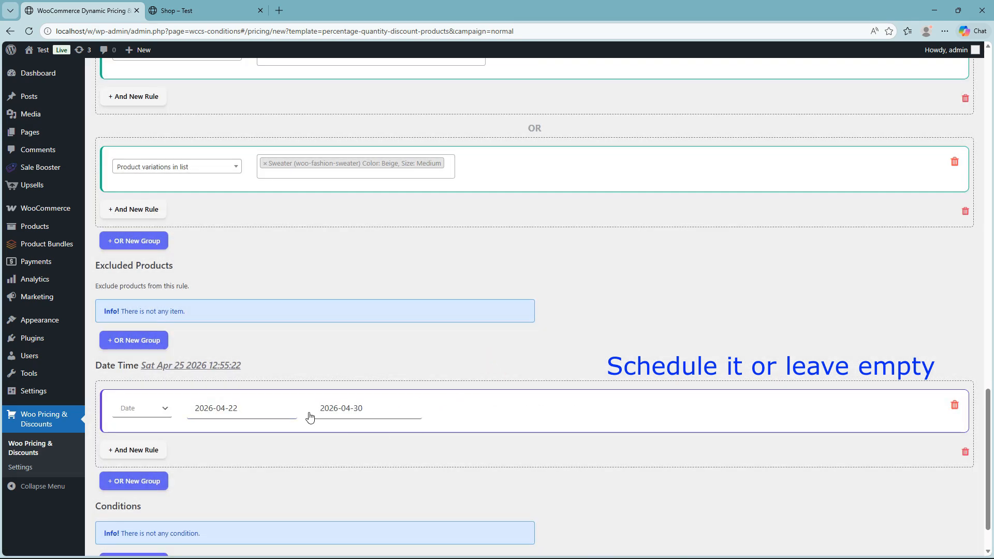
left_click(954, 405)
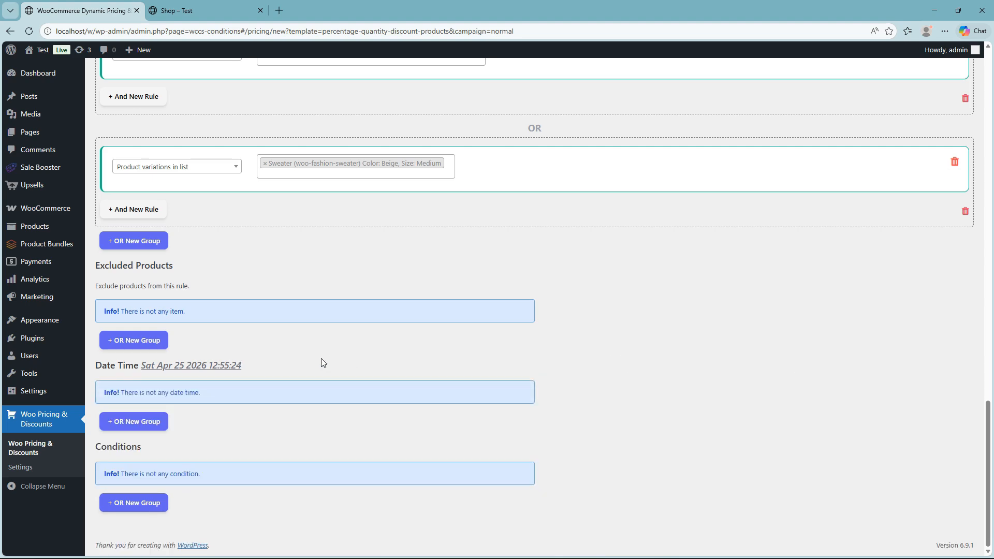
Save the bulk savings pricing rule.
scroll(321, 362, "up", 20)
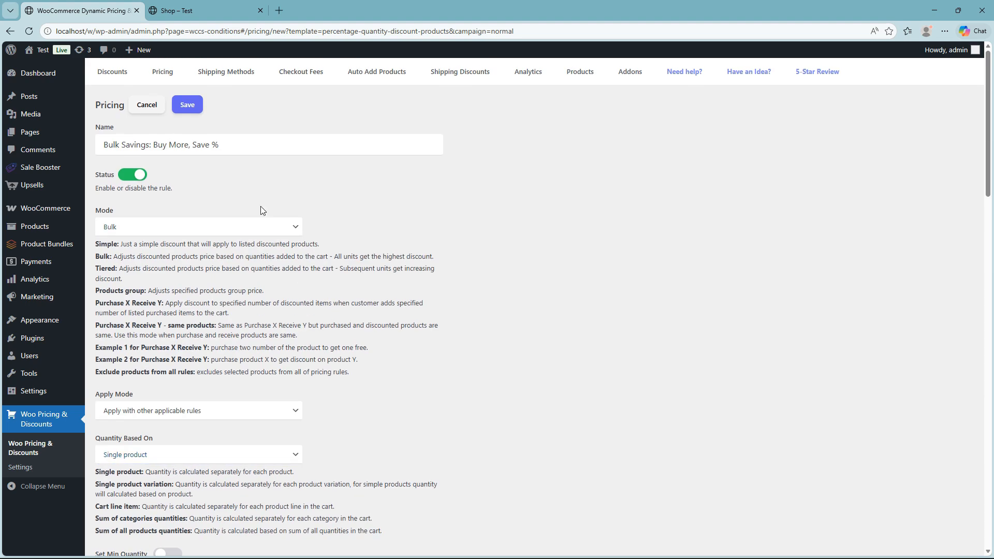
left_click(187, 105)
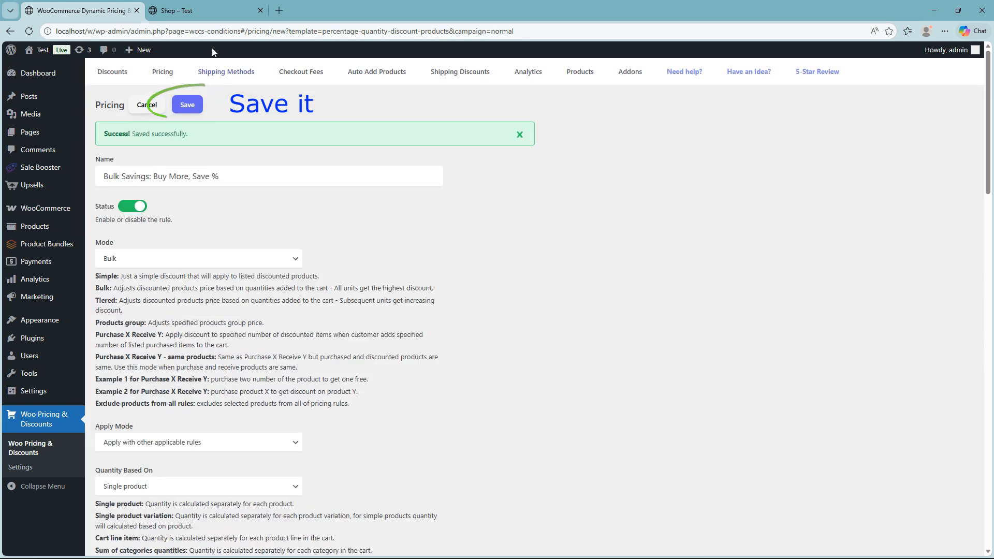
Open the Shirt and Shirt – Green product pages from the shop in new tabs and examine Shirt's quantity discount table.
left_click(197, 13)
left_click(743, 411)
scroll(622, 331, "down", 5)
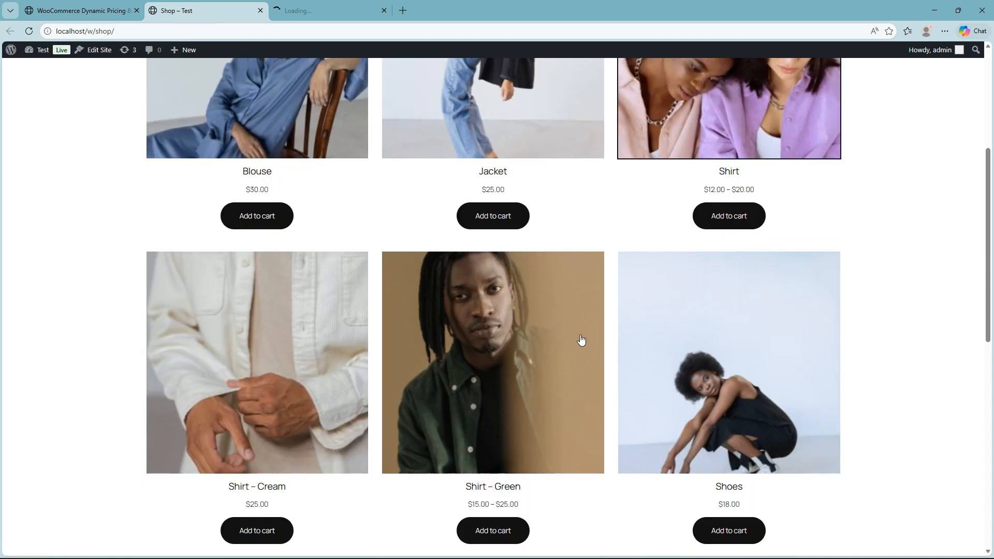
middle_click(521, 358)
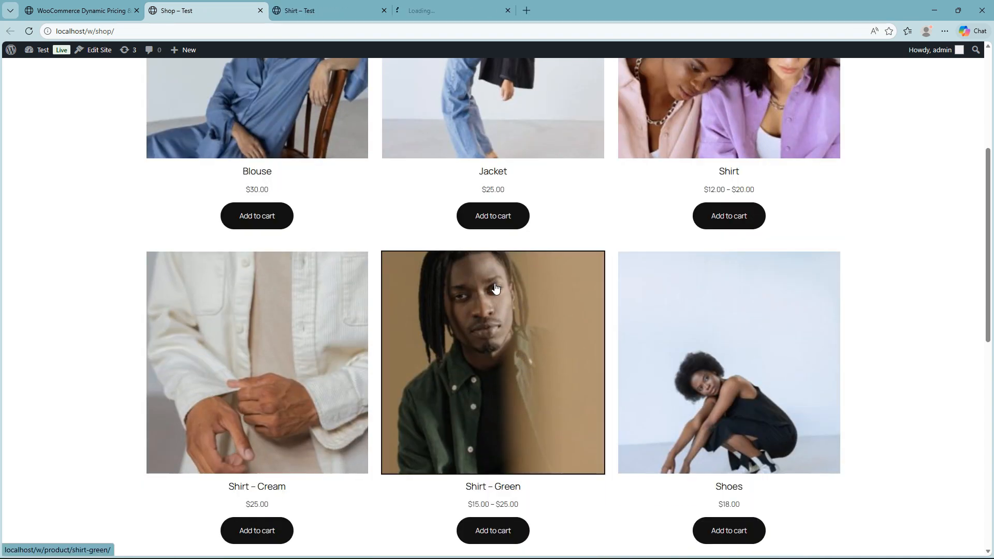
left_click(294, 7)
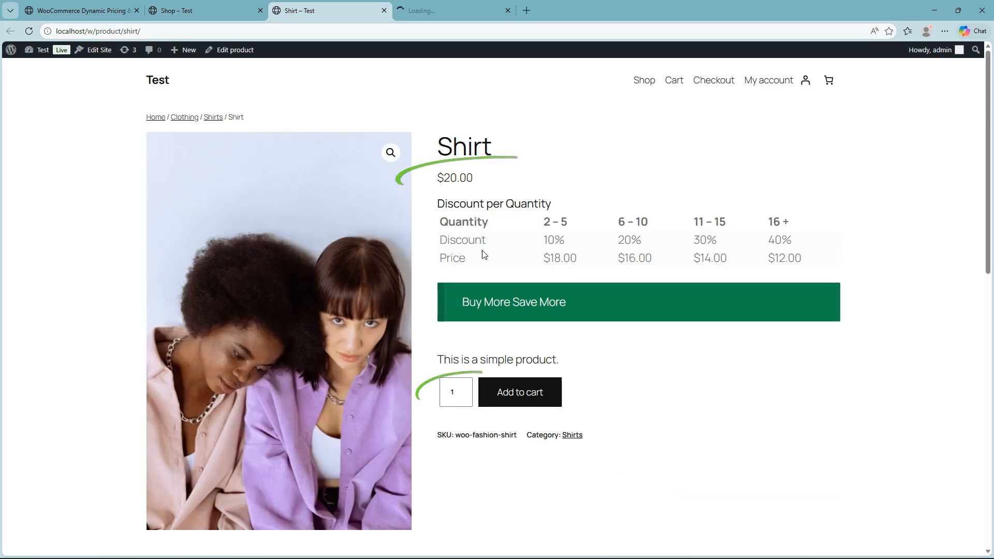
Try a quantity of 2 on the Shirt product page, then add 6 Shirts to the cart.
left_click(465, 389)
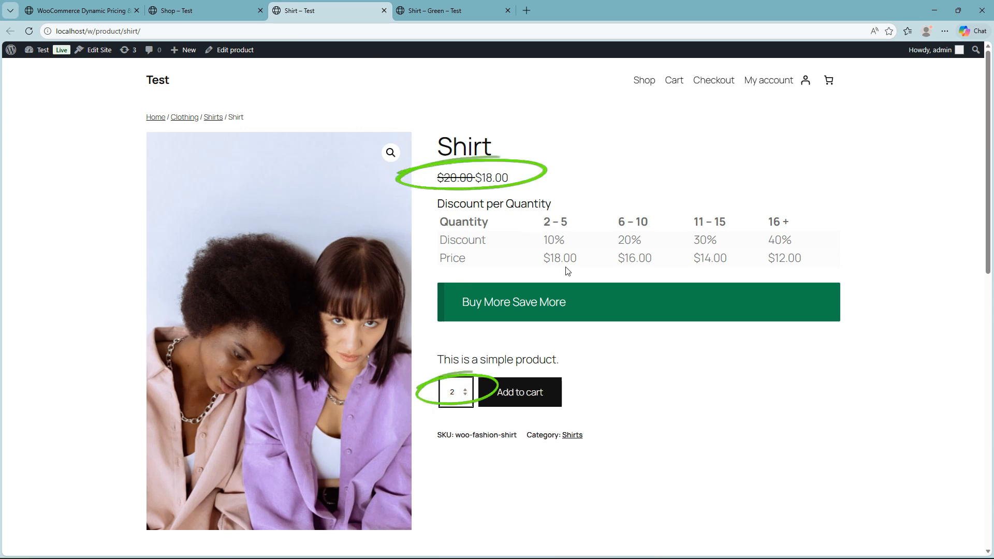
left_click_drag(457, 394, 449, 395)
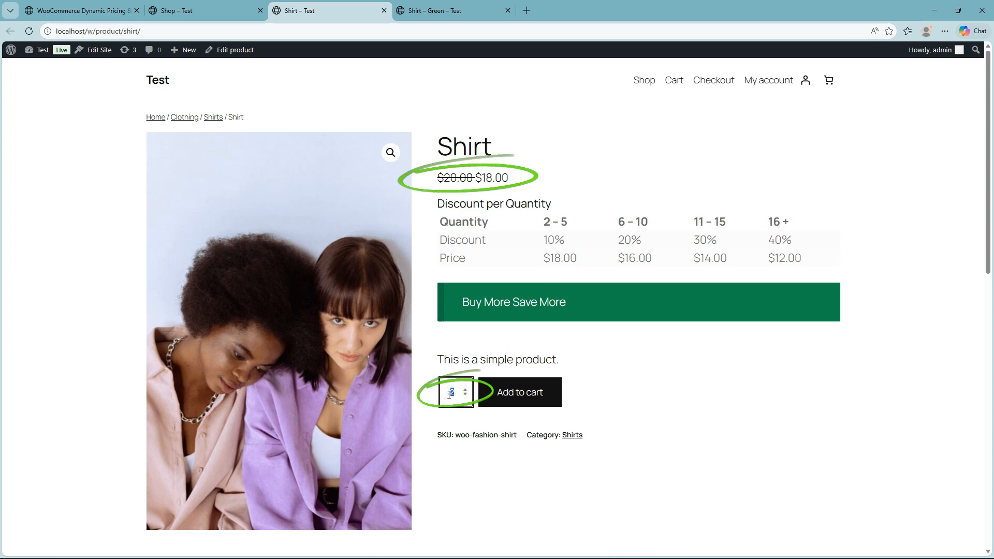
type("6")
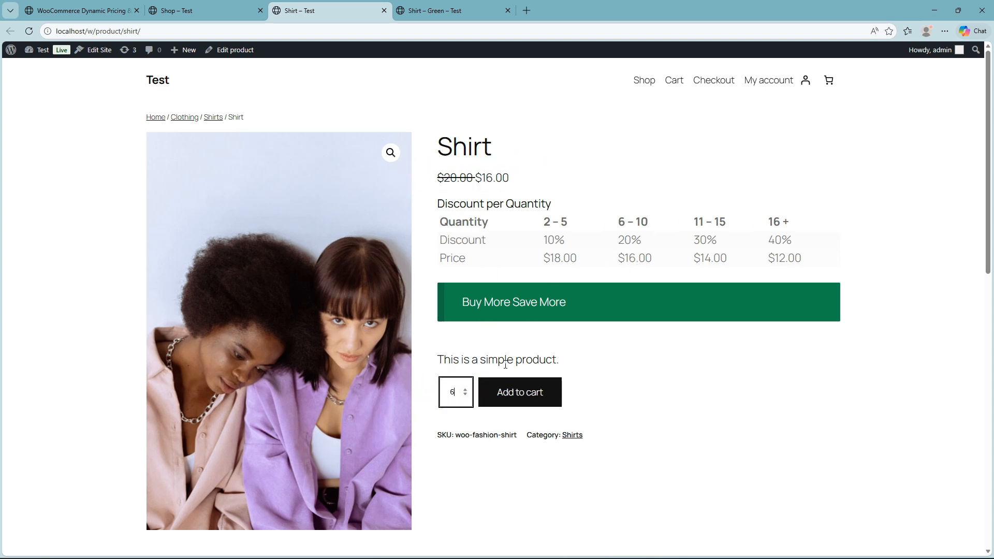
left_click(514, 394)
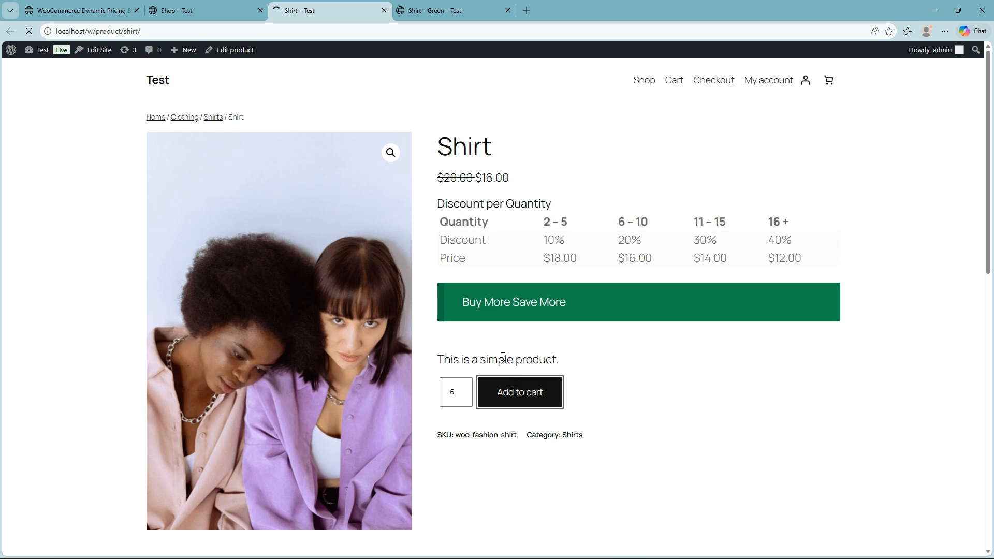
Add 11 of the Shirt – Green product to the cart from its product page and open the cart.
left_click(440, 12)
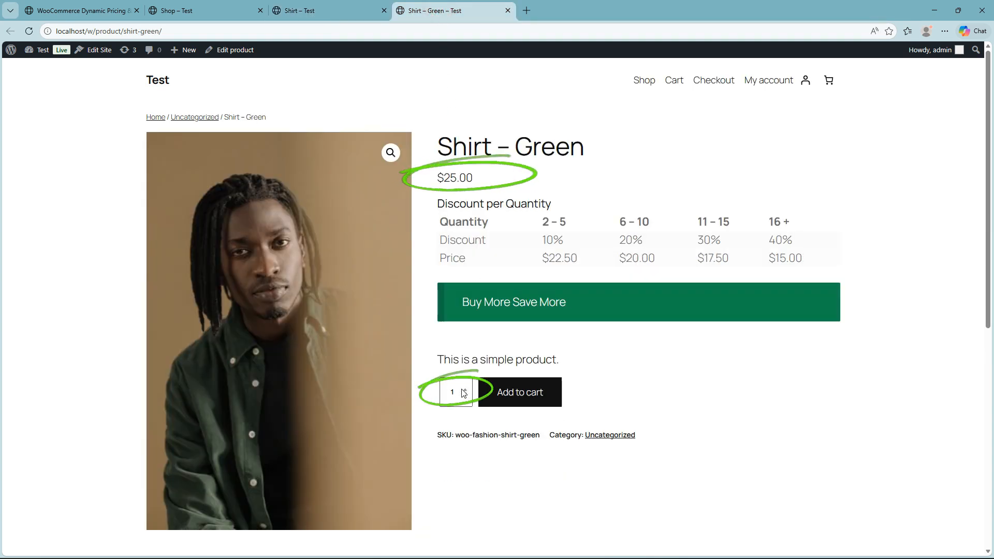
left_click(459, 389)
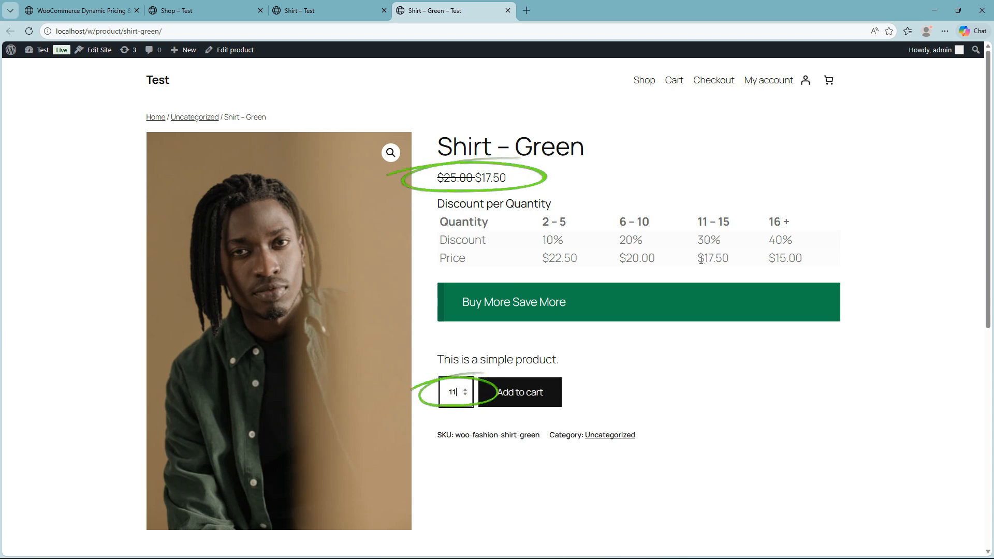
left_click(518, 392)
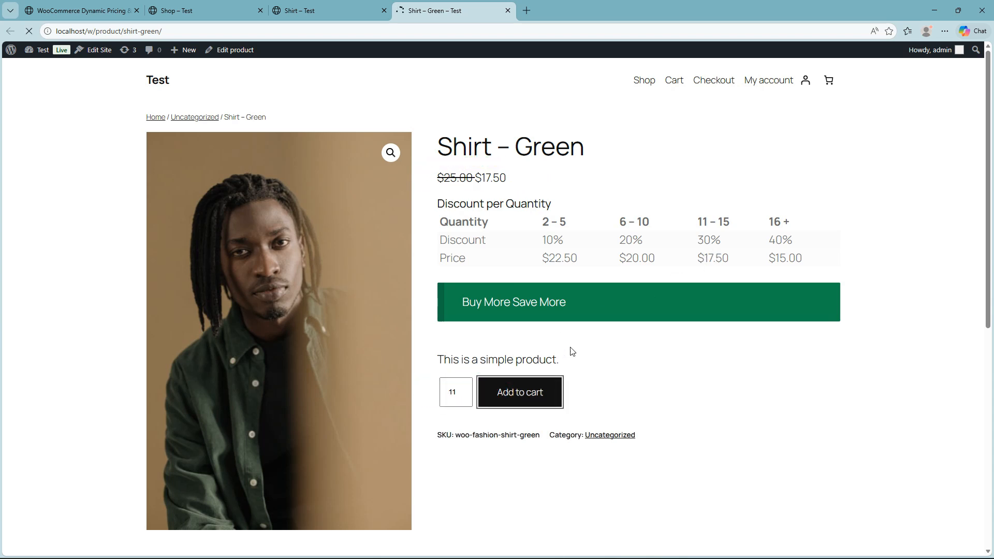
left_click(676, 82)
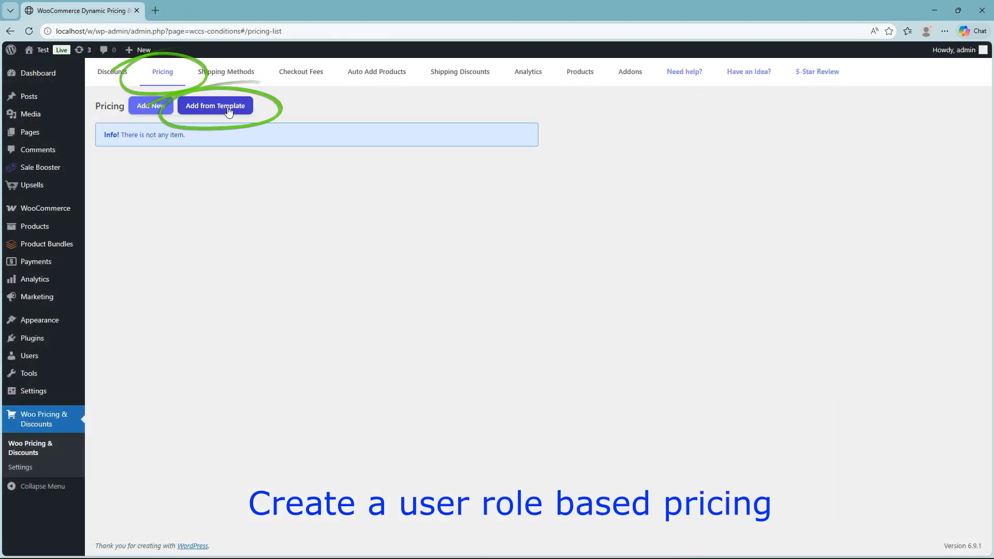
Add a new pricing campaign from the "Role based Pricing: 30% Off for Wholesalers" template.
left_click(208, 107)
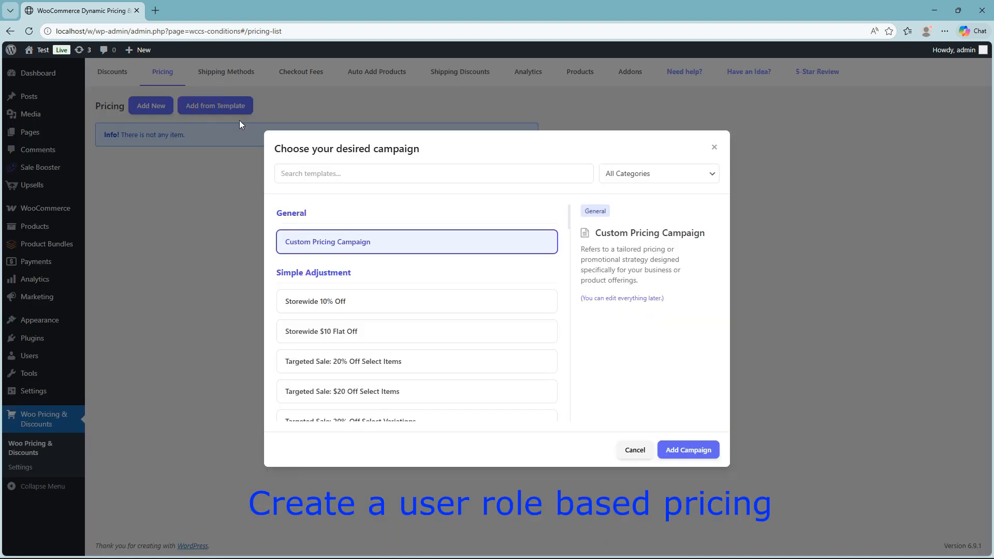
left_click_drag(569, 218, 569, 259)
left_click(325, 307)
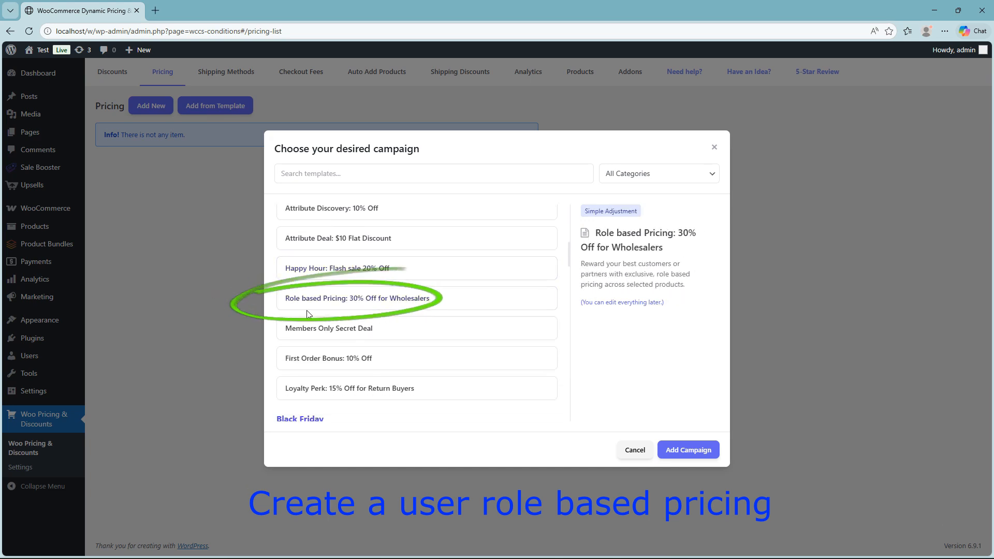
left_click(326, 307)
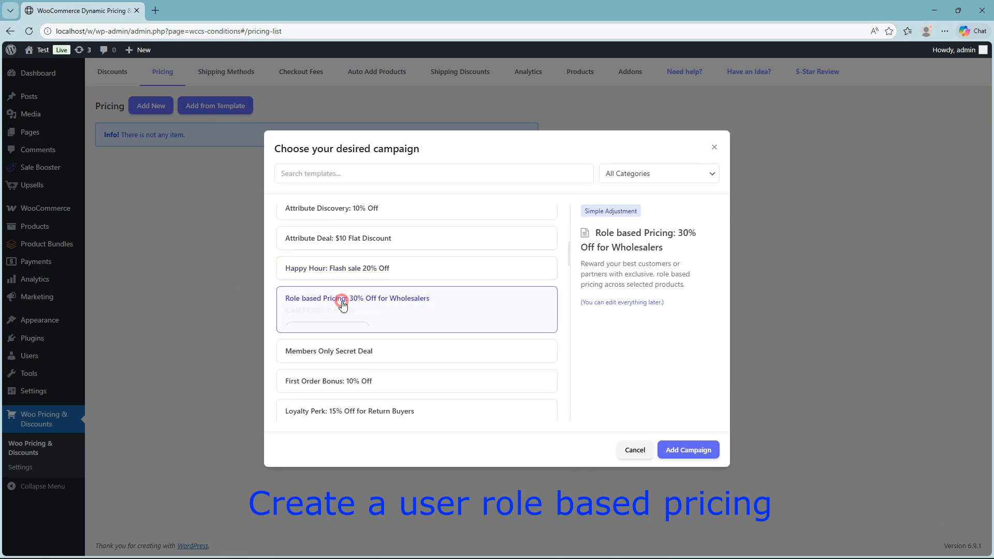
left_click(688, 451)
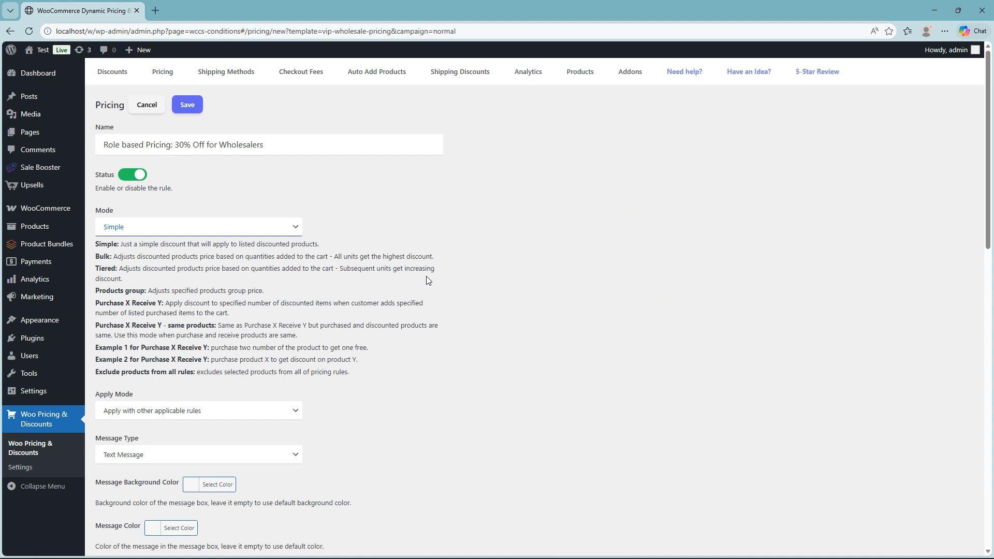
Keep the adjustment type as Percentage discount and set the adjustment amount to 20.
scroll(427, 280, "down", 5)
left_click(182, 333)
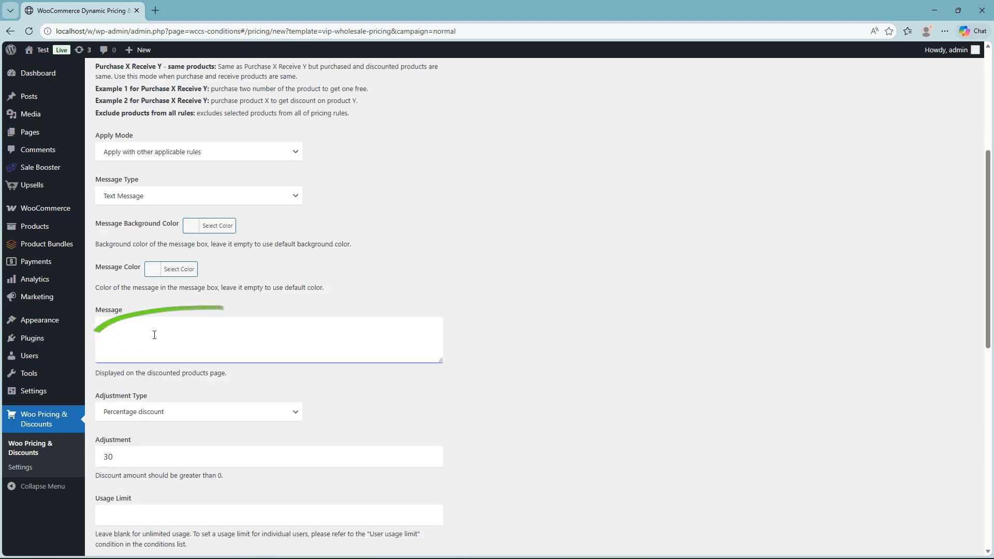
scroll(259, 363, "down", 5)
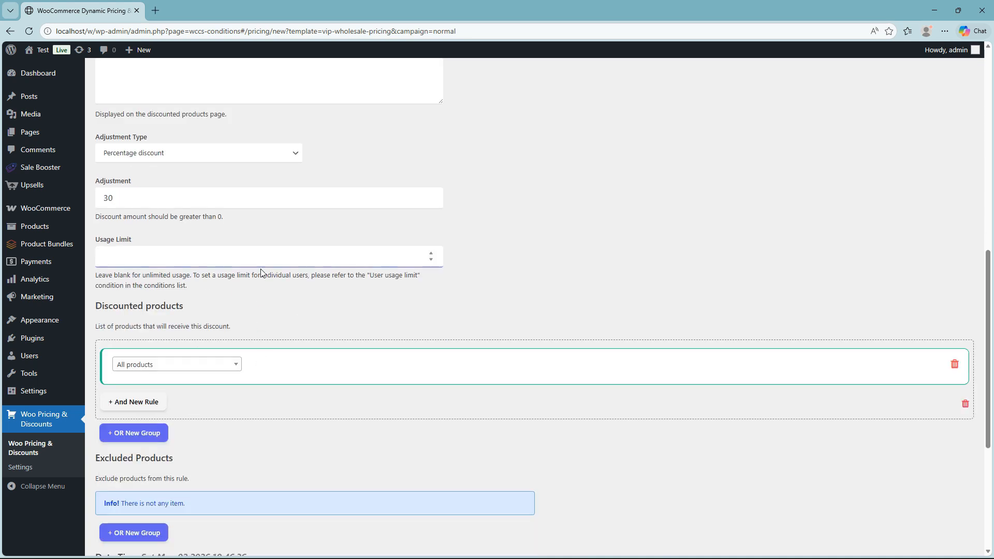
left_click(193, 158)
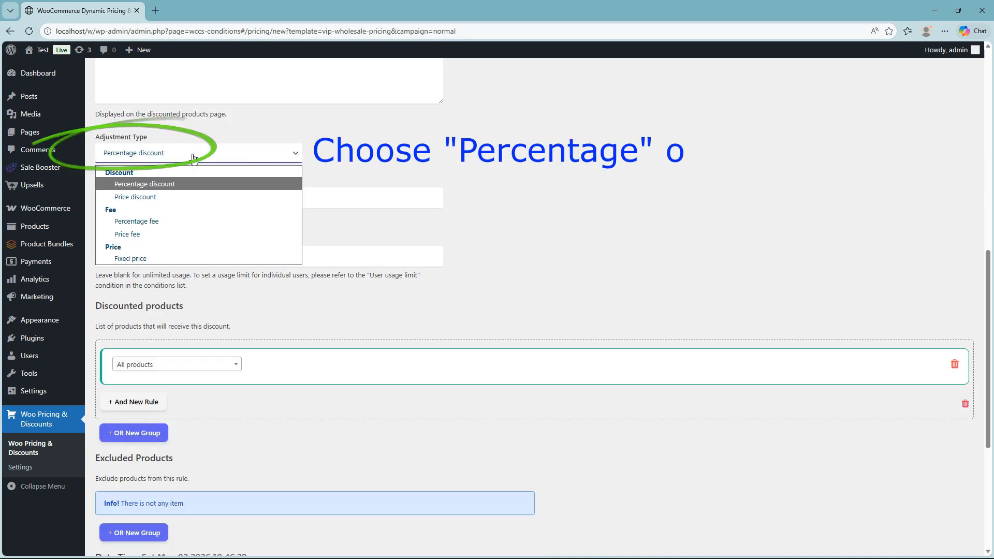
left_click(139, 184)
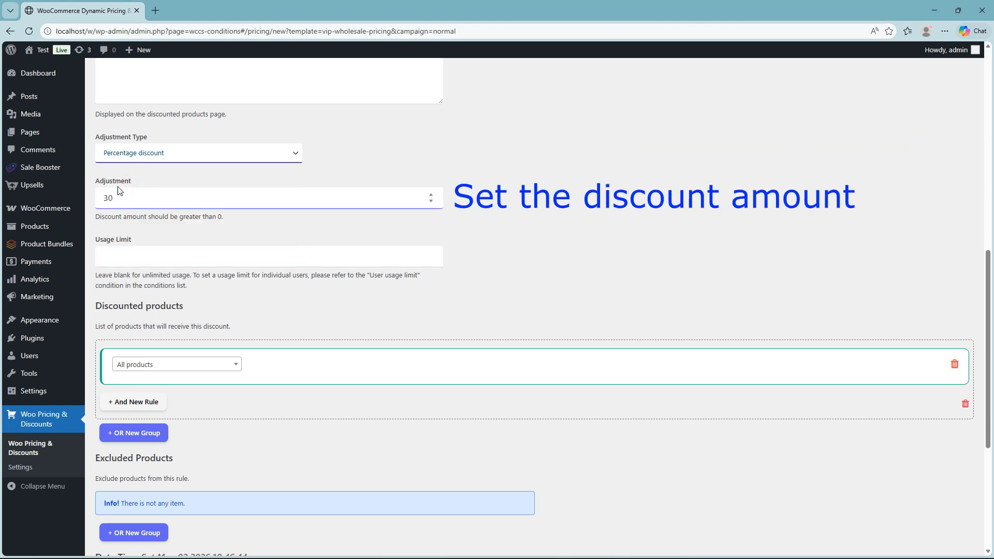
left_click_drag(122, 198, 112, 198)
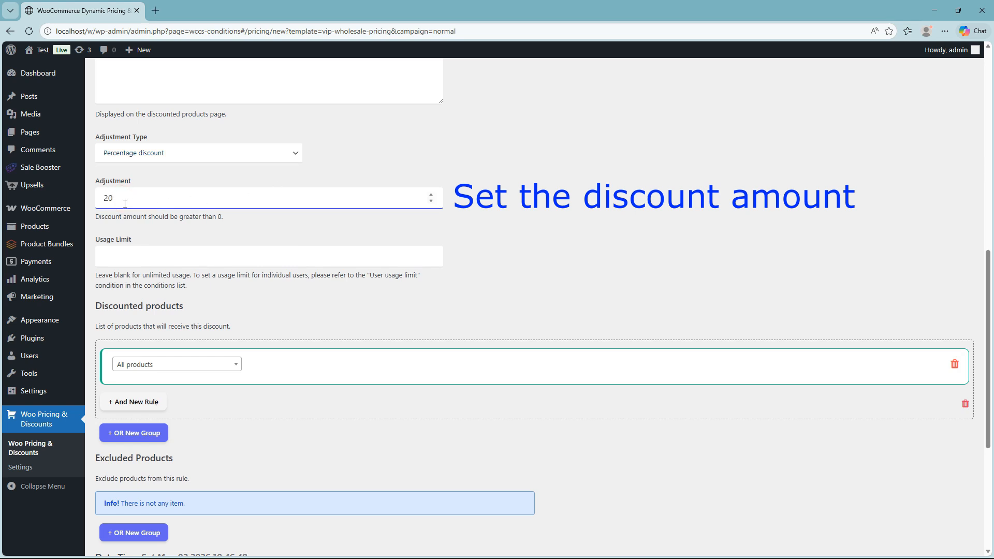
left_click(318, 225)
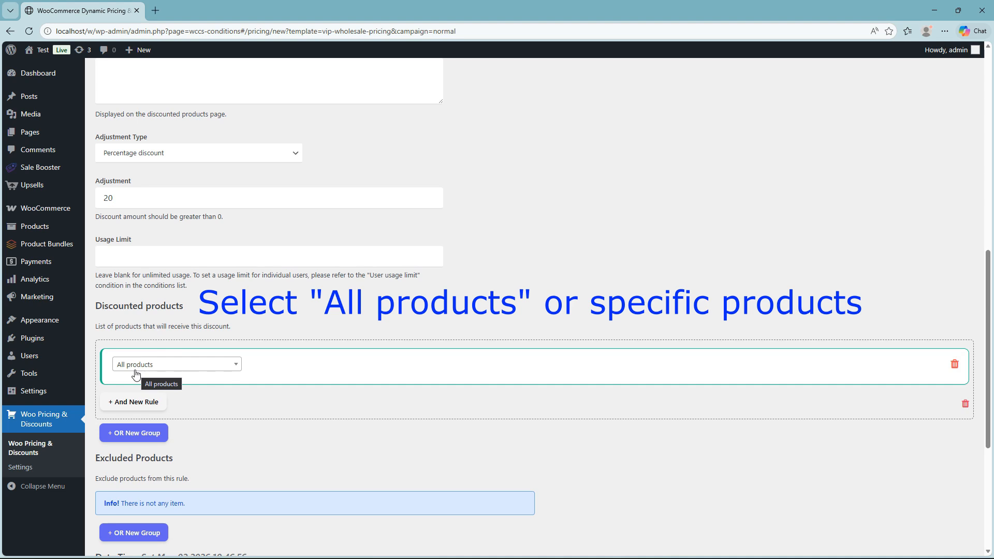
Switch the discounted products rule to "Products in list" and choose Jacket (woo-fashion-jacket).
left_click(195, 367)
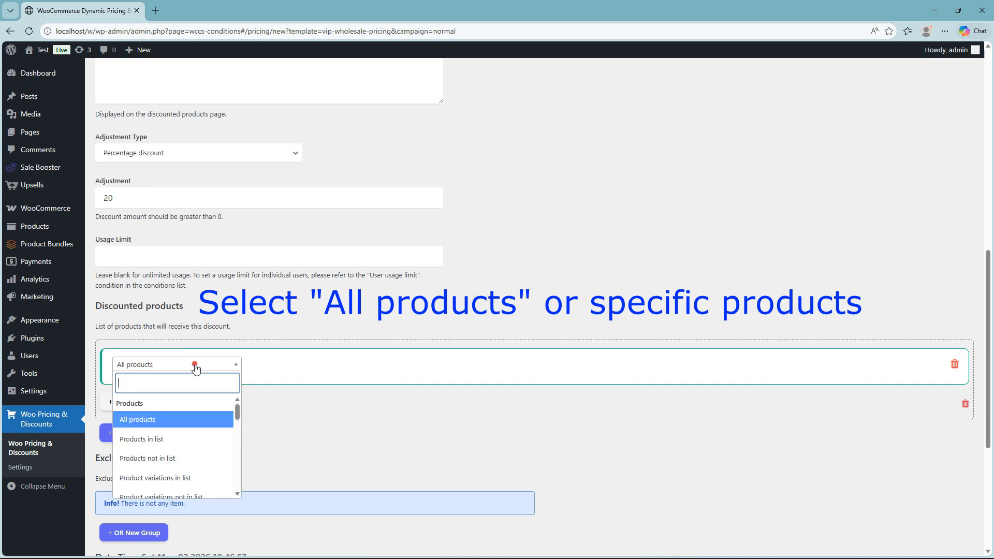
left_click(175, 440)
left_click(273, 374)
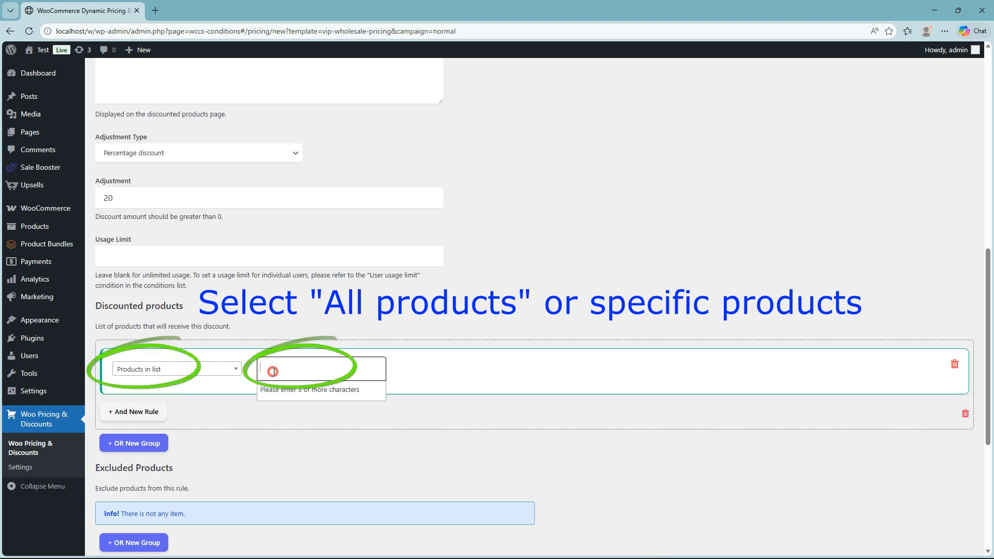
type("jack")
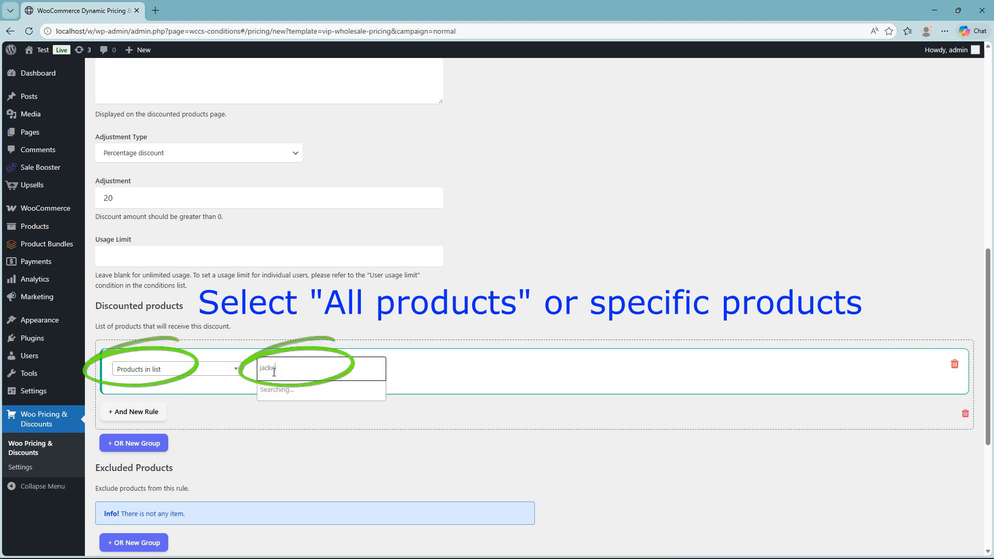
type("e")
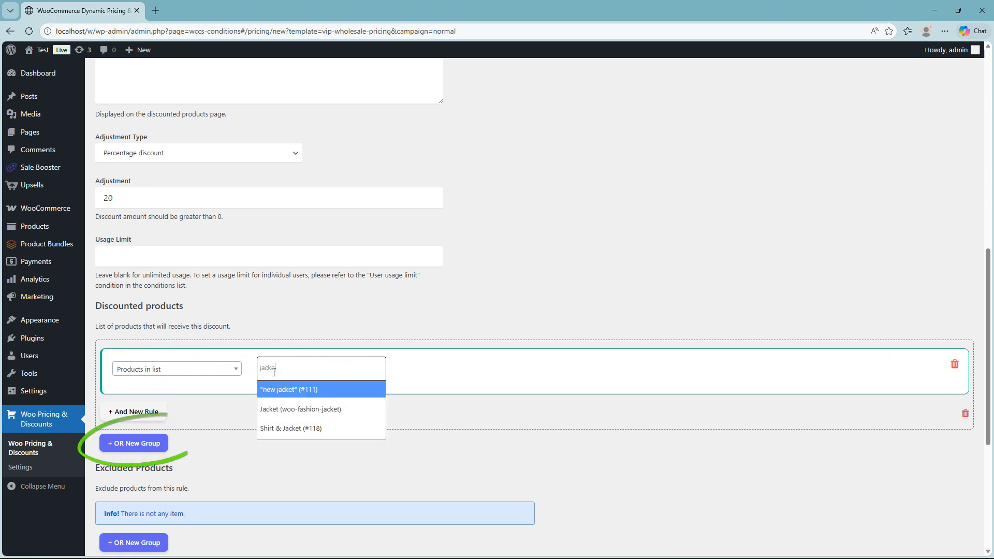
left_click(293, 399)
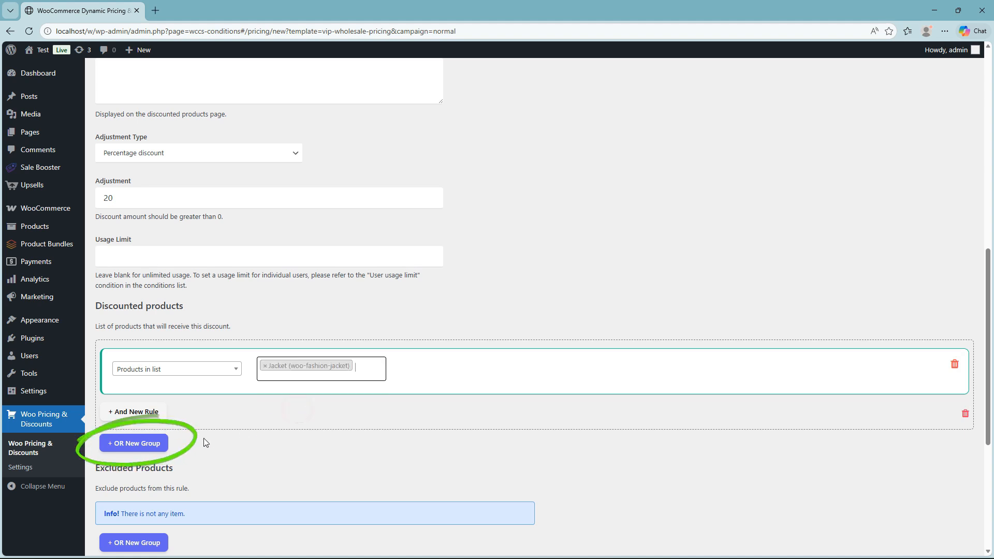
Add an OR group of discounted products using "Product variations in list" with Socks, Color: Beige, Size: Small.
left_click(136, 443)
scroll(235, 383, "down", 5)
left_click(194, 228)
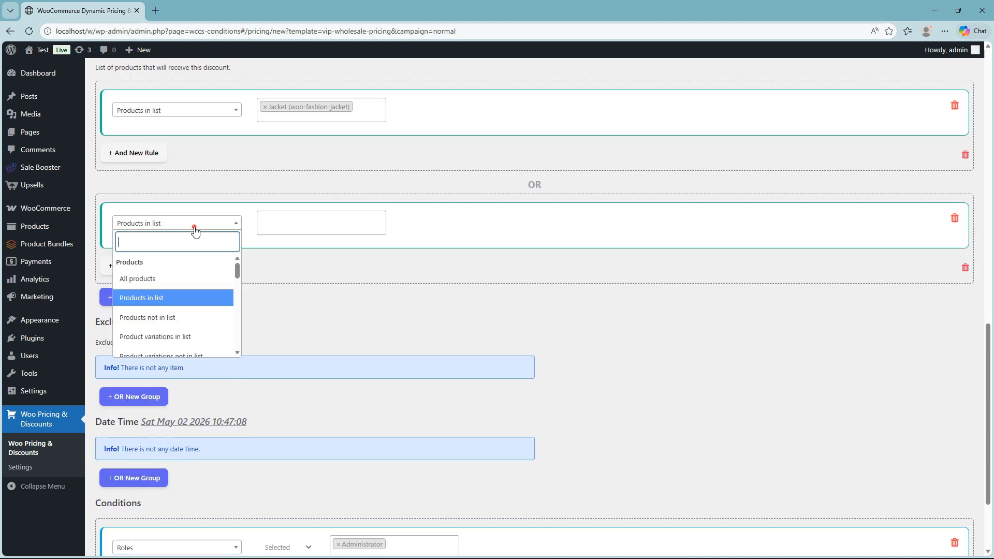
left_click(181, 337)
left_click(298, 229)
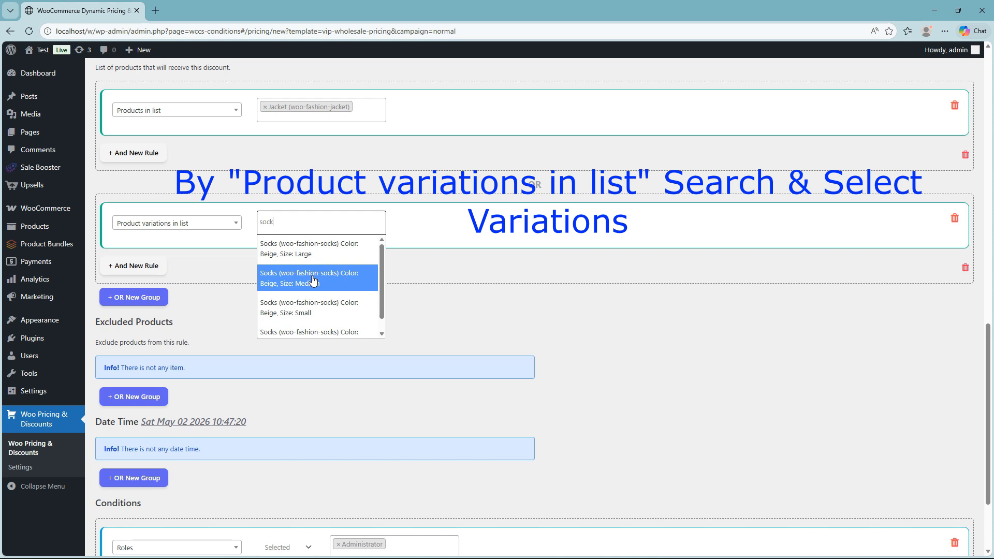
left_click(324, 308)
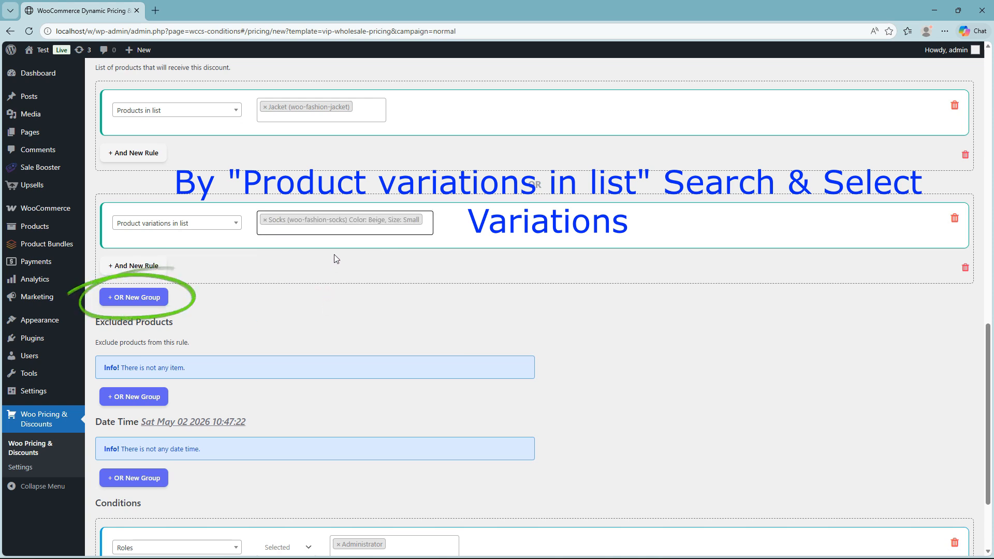
Add another OR group of discounted products using "Categories in list" with Clothing/Shirts.
left_click(134, 297)
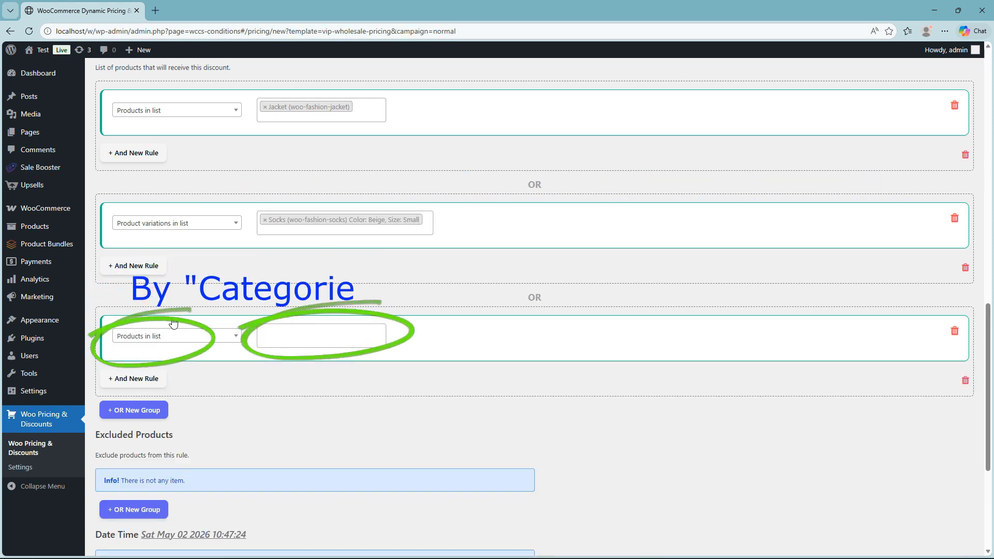
left_click(201, 337)
scroll(195, 391, "down", 5)
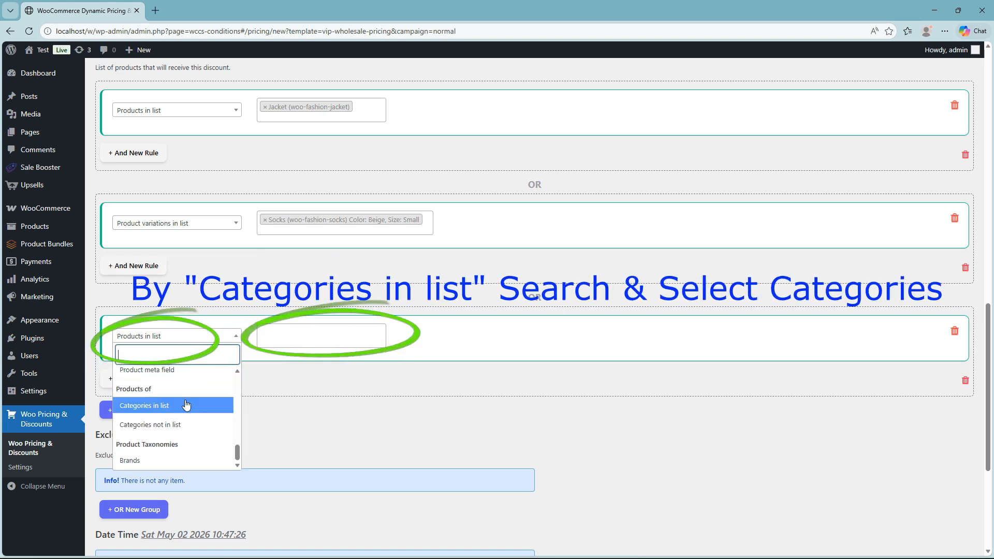
left_click(140, 407)
left_click(299, 325)
type("shi")
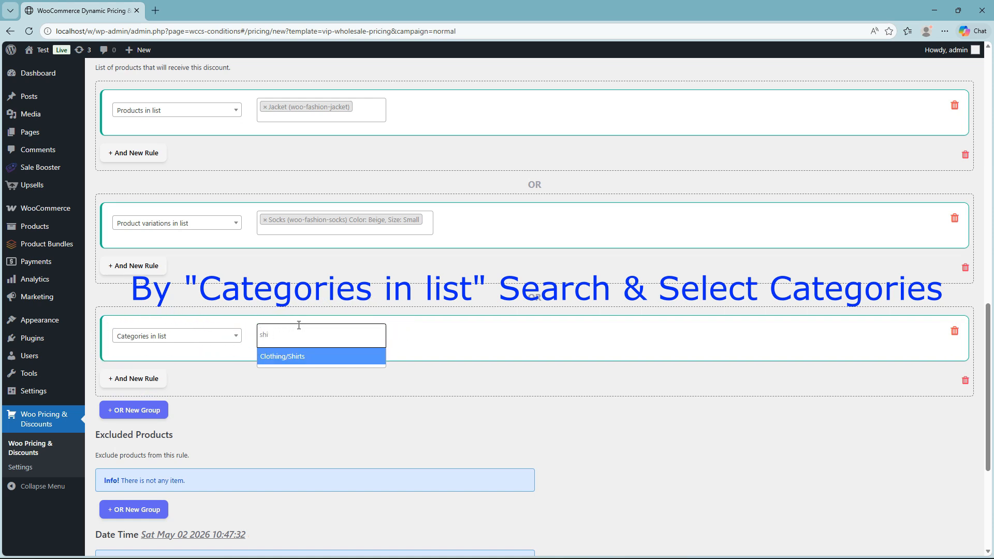
left_click(290, 358)
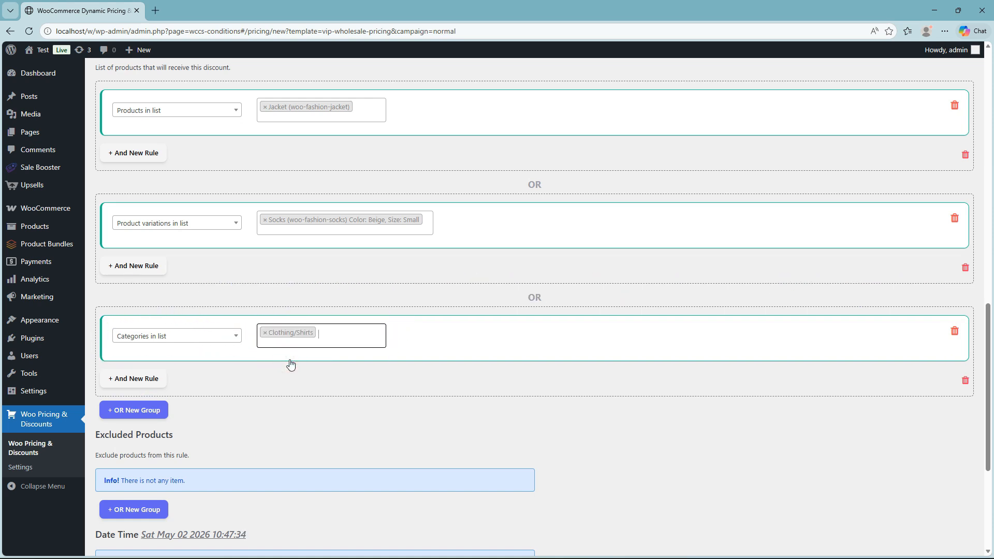
Add Wholesale to the selected roles in the Roles condition and save the pricing rule.
scroll(290, 364, "down", 5)
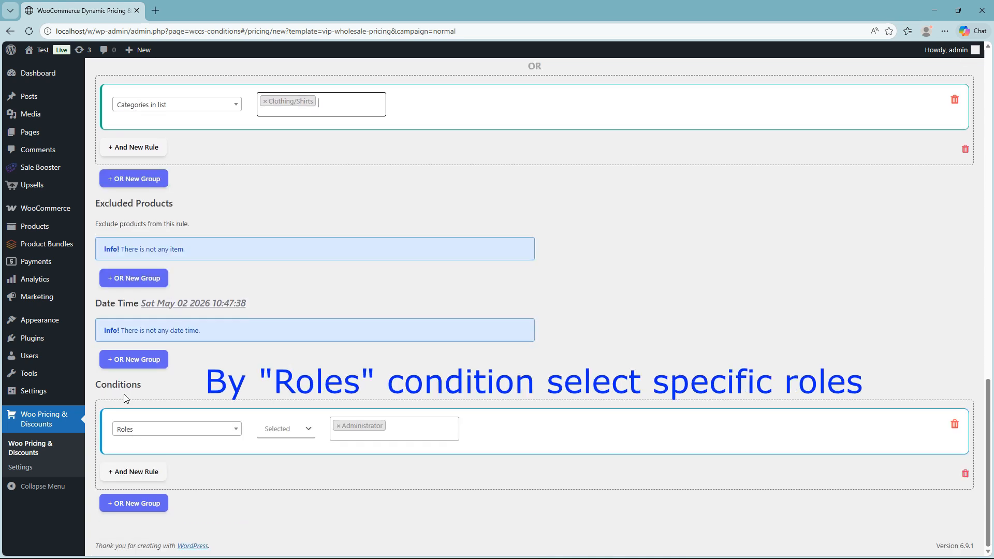
left_click(415, 430)
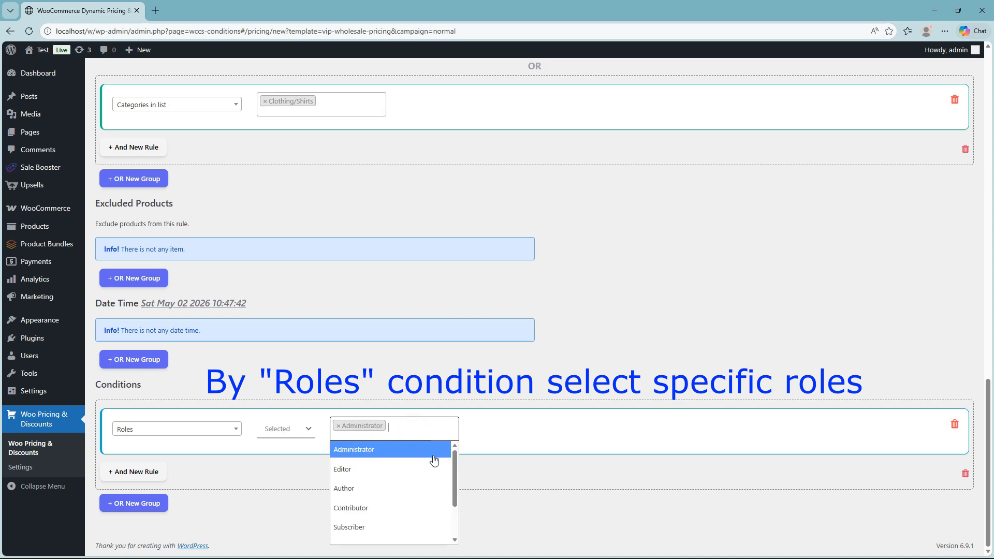
left_click_drag(455, 462, 458, 501)
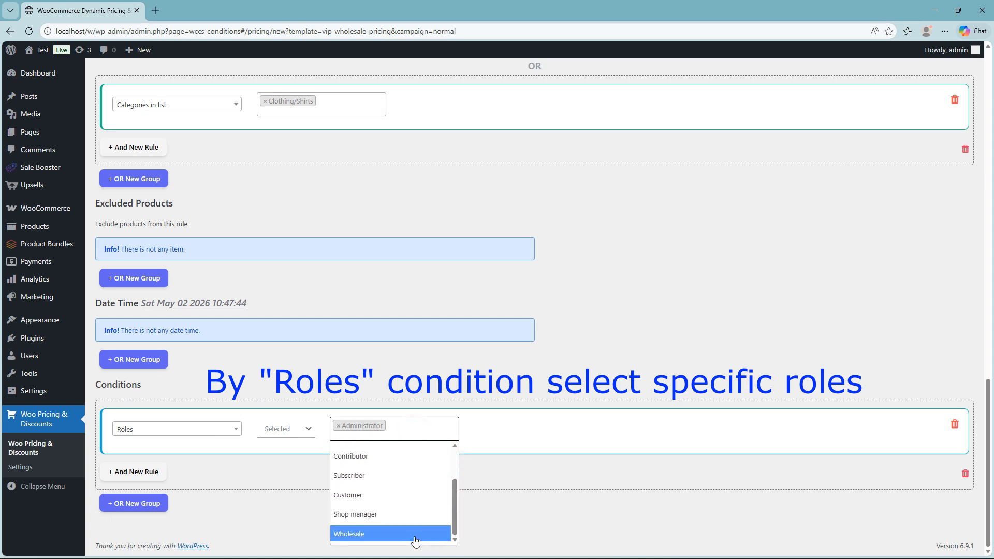
left_click(356, 538)
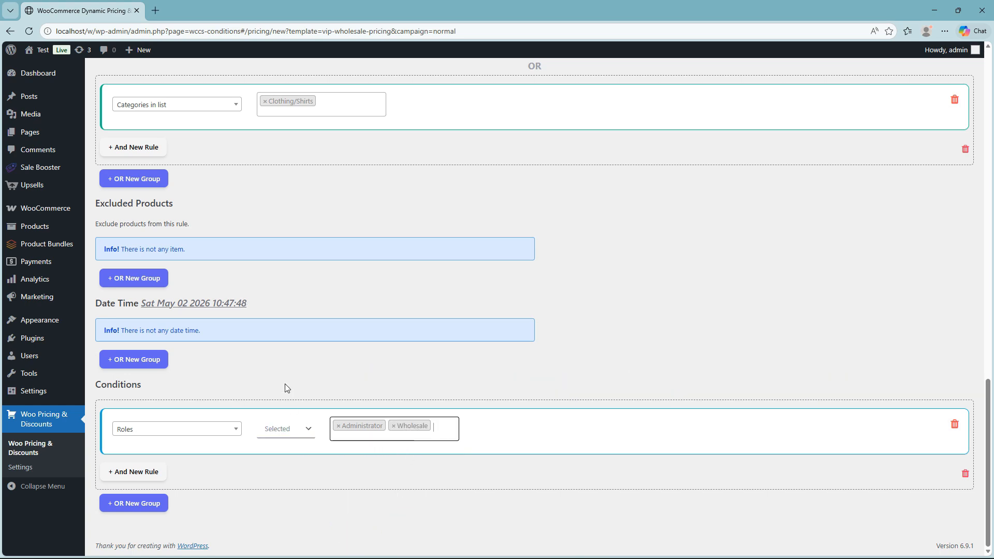
scroll(284, 386, "up", 15)
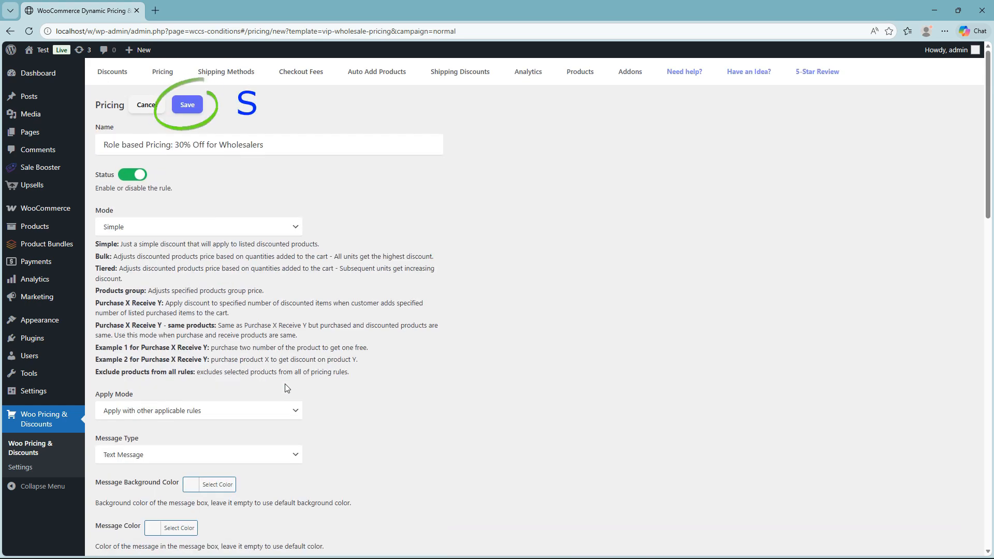
left_click(187, 104)
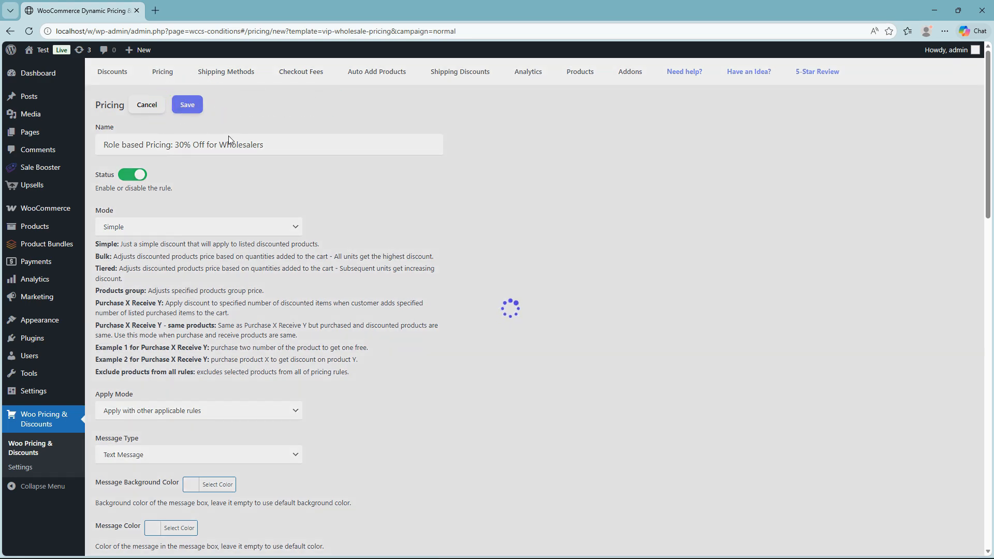